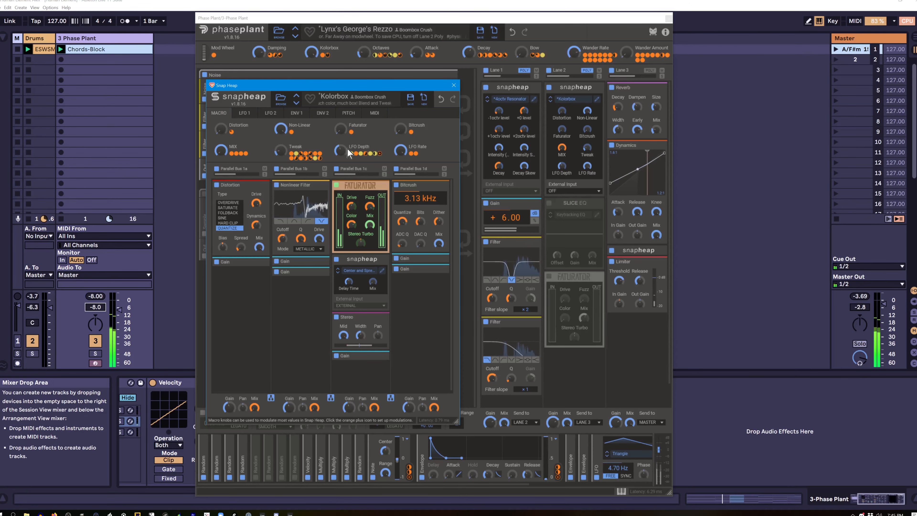
Step: Toggle the 8ths chain's activation in the MIDI Effect Rack and raise the patch's Decay macro
click(587, 71)
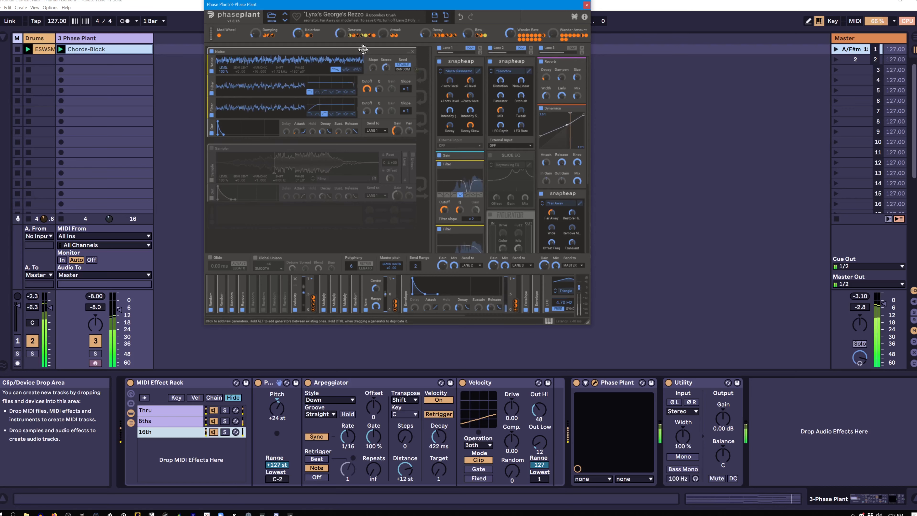
click(213, 421)
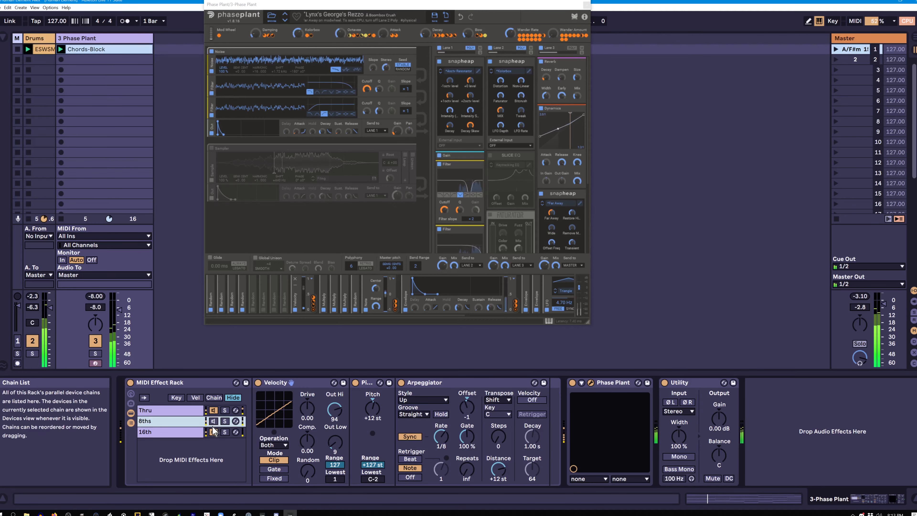
drag(426, 34, 426, 26)
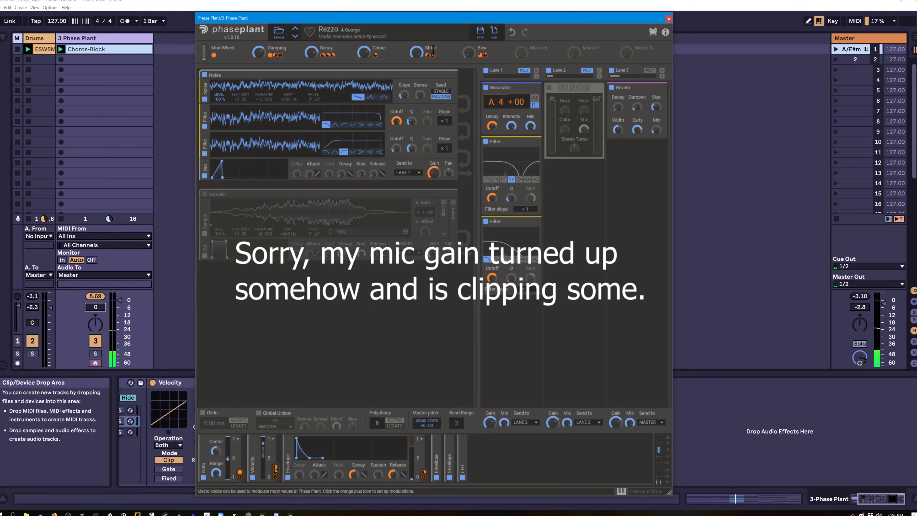
Step: In the Rezzo preset, adjust the Bow and Colour macros and the Noise generator's Stereo and Slope
drag(469, 53, 469, 14)
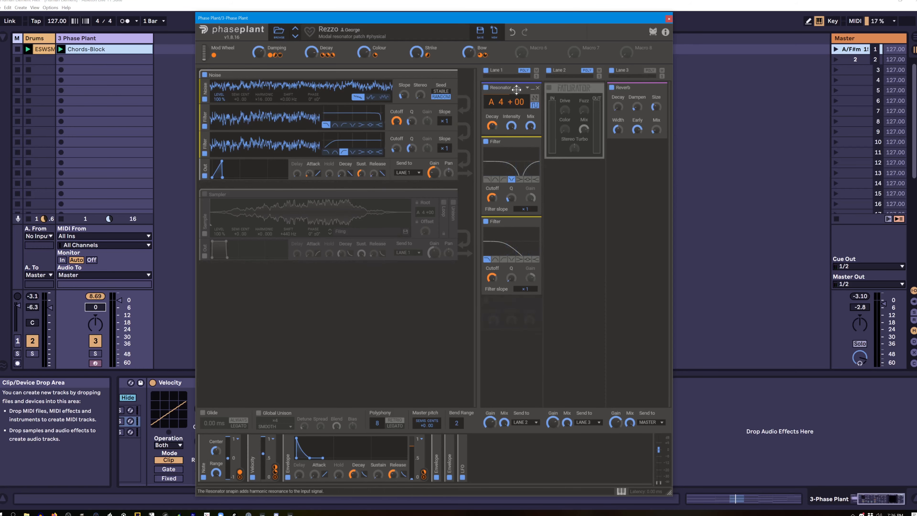
drag(420, 95, 419, 93)
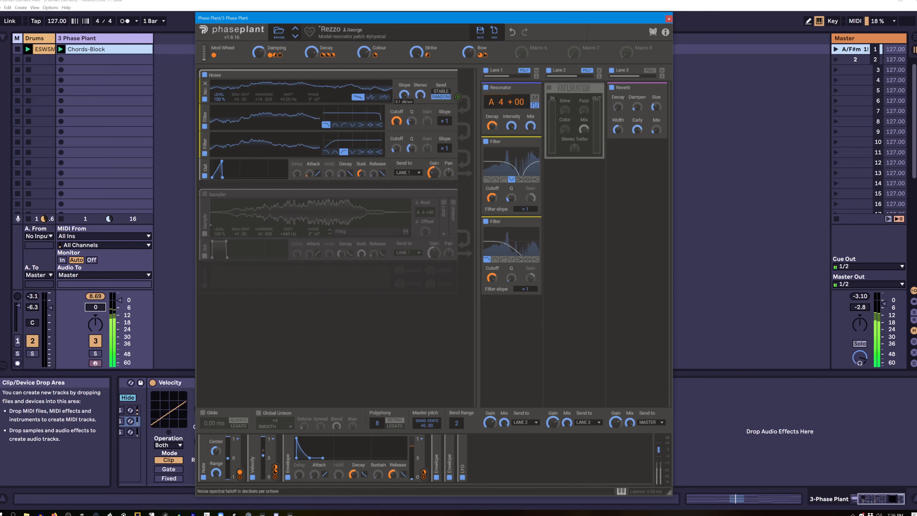
drag(407, 100, 408, 117)
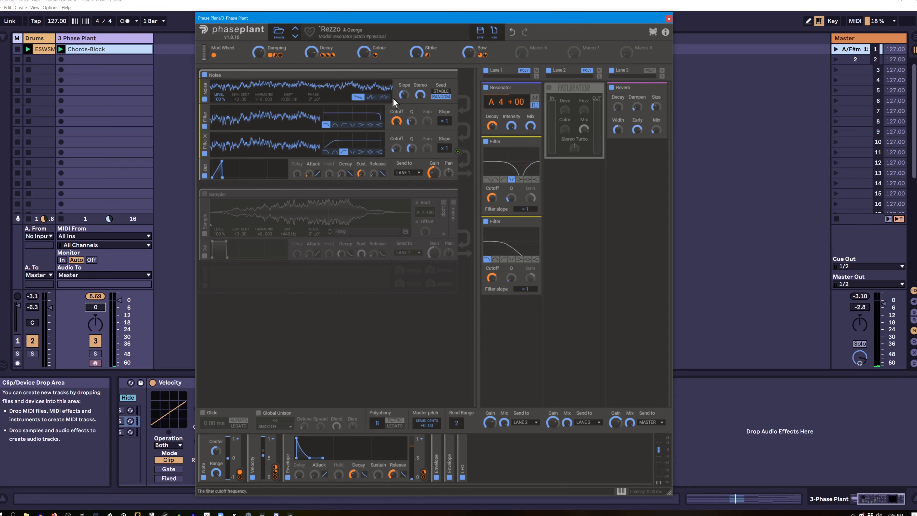
drag(364, 52, 363, 51)
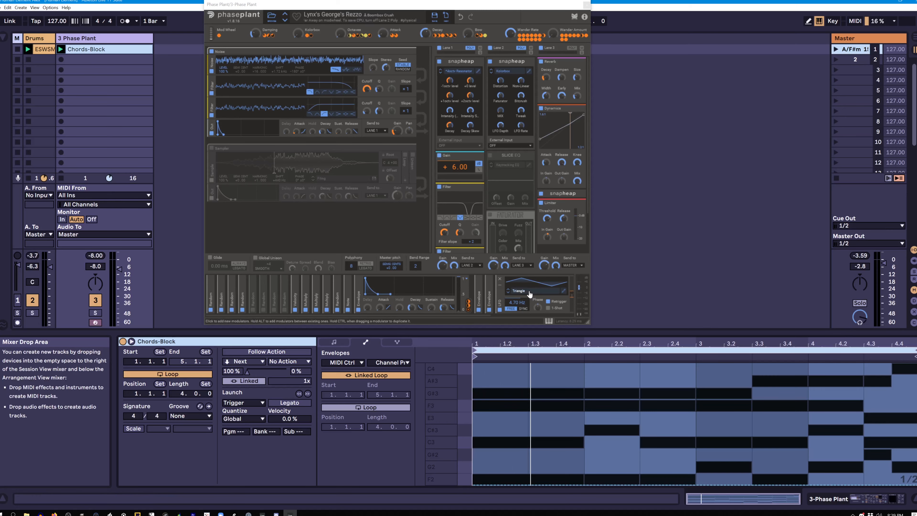
Step: Show the Phase Plant track's device chain and lower the Decay macro with the chord clip playing
key(shift+Tab)
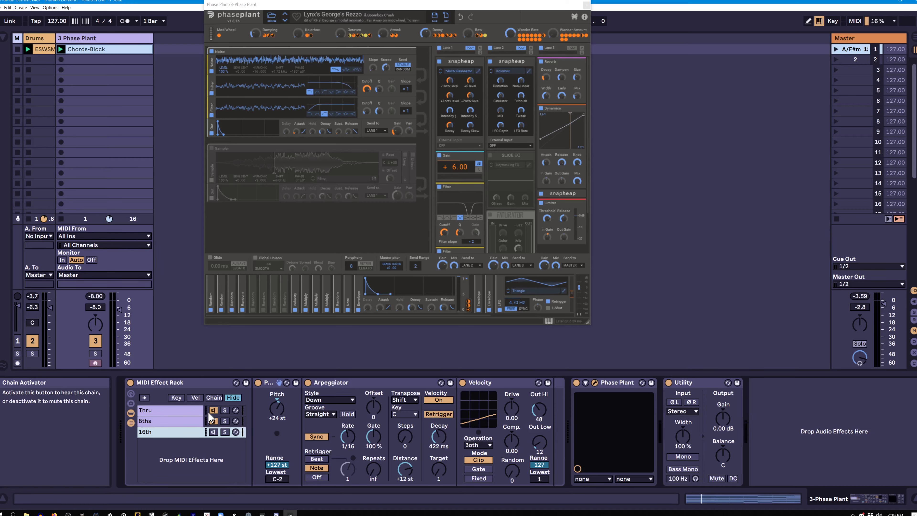
key(space)
drag(424, 33, 424, 41)
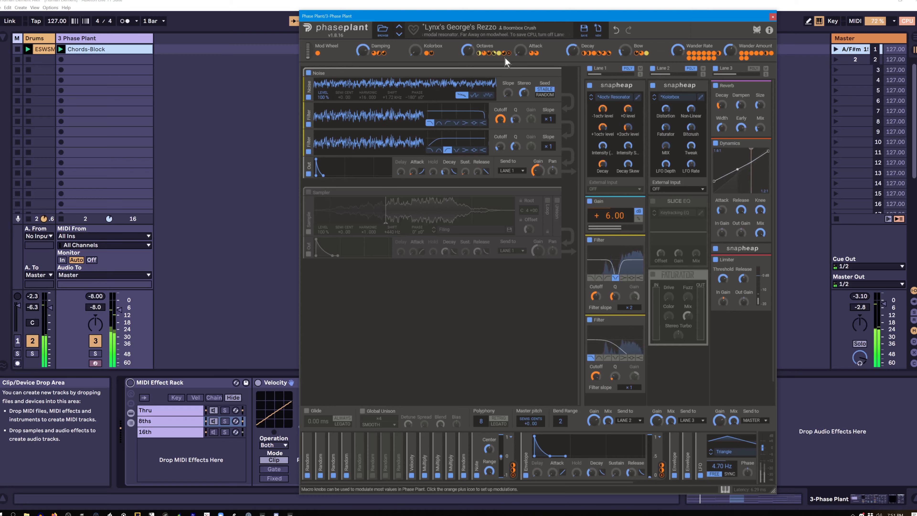
Step: Demonstrate the patch's performance controls by adjusting the Kolorbox, Wander Amount and Decay macros and the Mod Wheel
drag(417, 49, 416, 13)
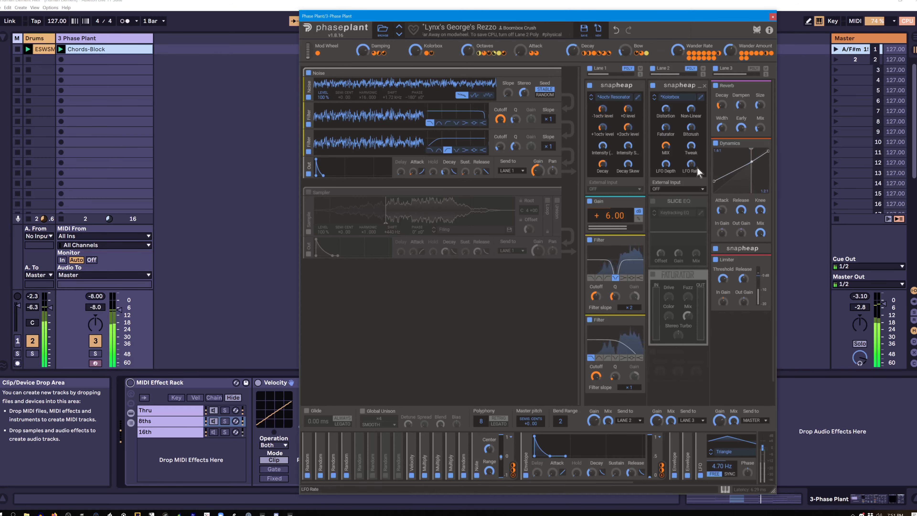
mouse_move(692, 165)
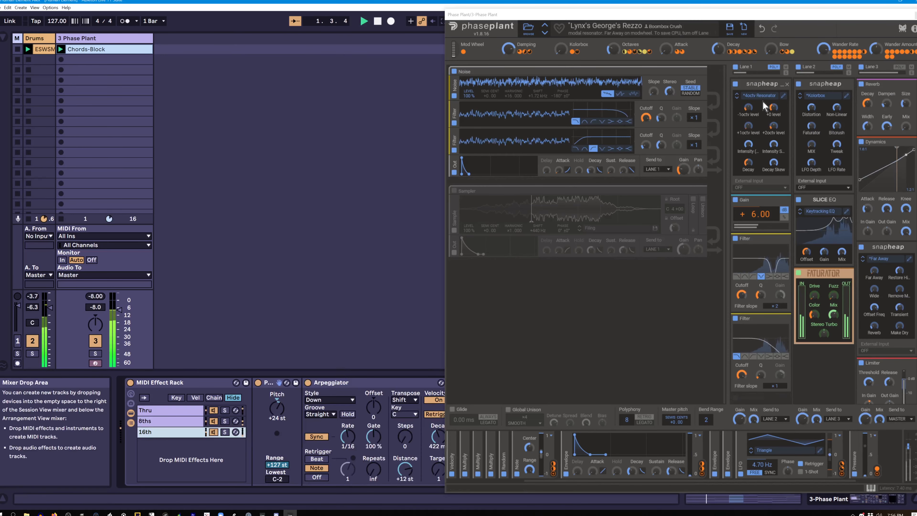
click(603, 57)
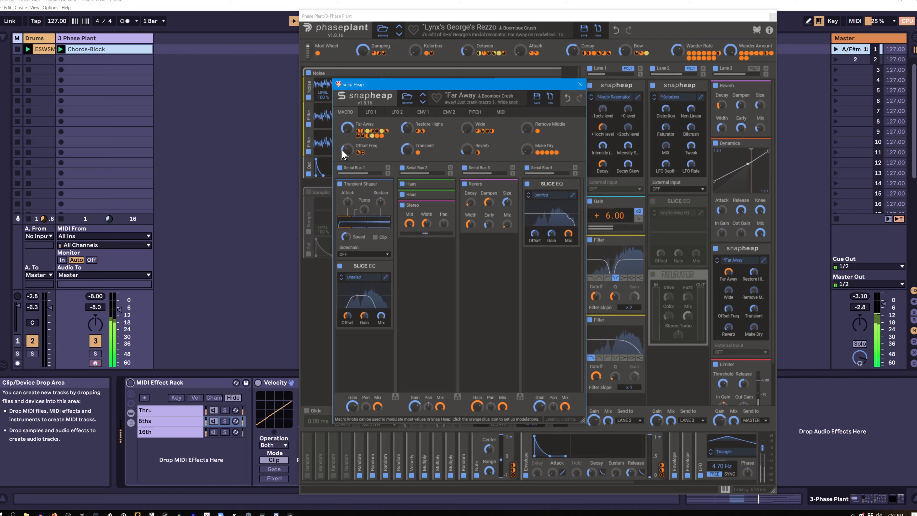
click(305, 54)
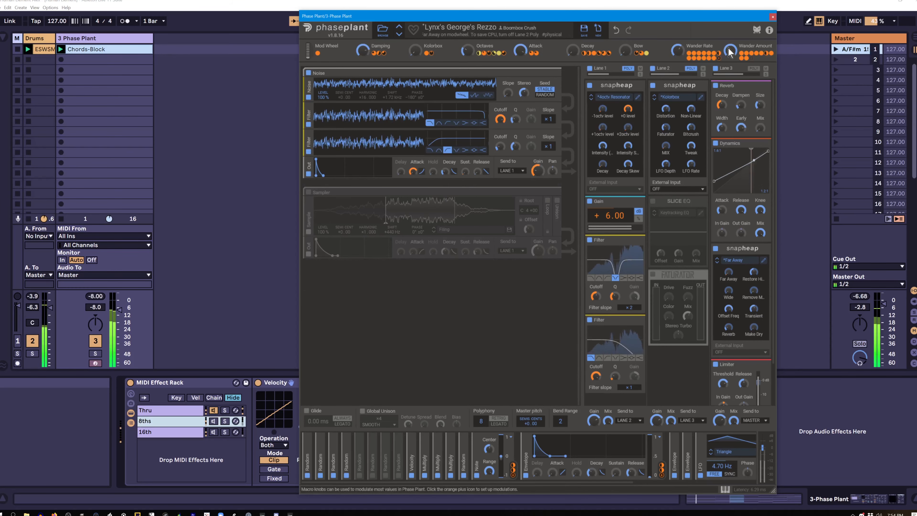
drag(728, 49, 678, 39)
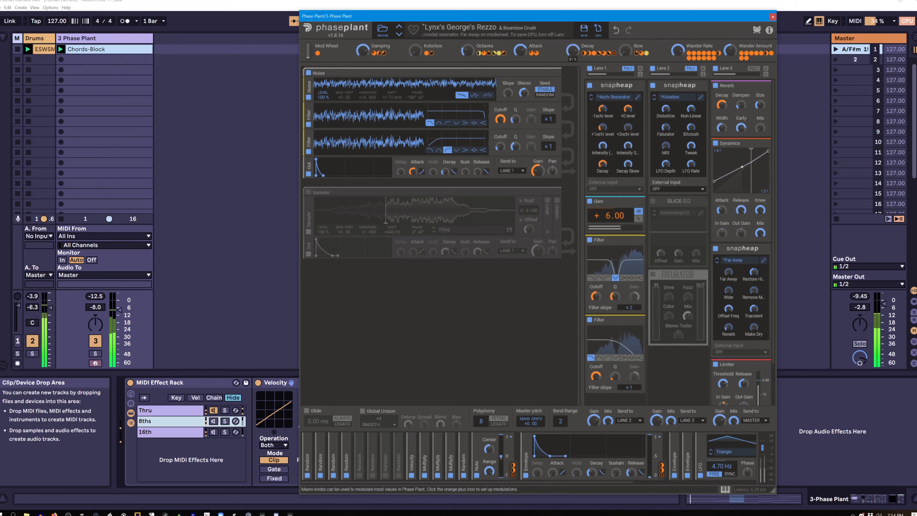
mouse_move(573, 50)
mouse_down()
mouse_move(572, 39)
mouse_move(573, 51)
mouse_up()
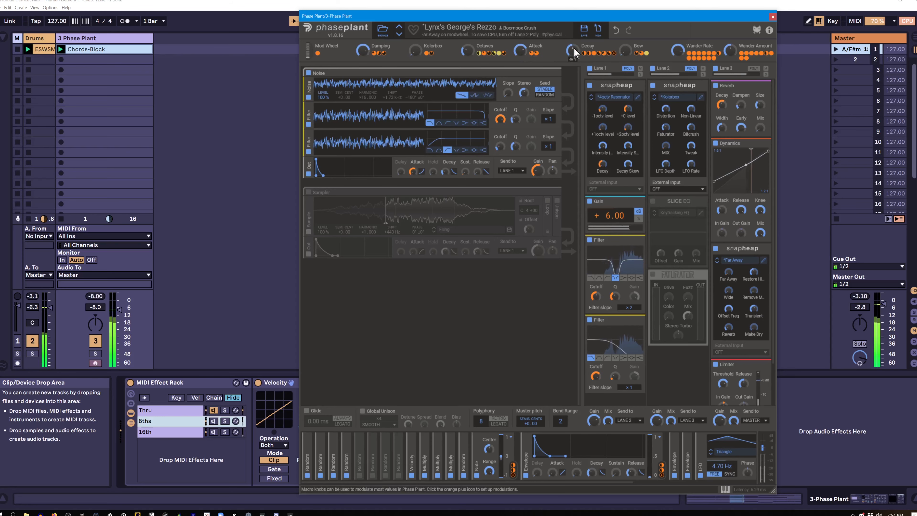
Step: Raise the cutoff of Lane 1's first filter and drag within the Keytracking EQ curve to adjust it
drag(596, 297, 596, 260)
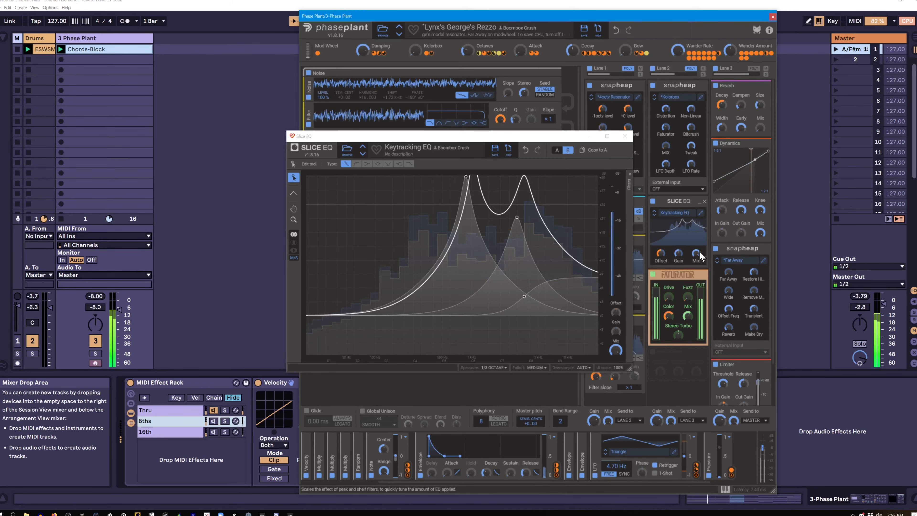
drag(498, 252, 553, 127)
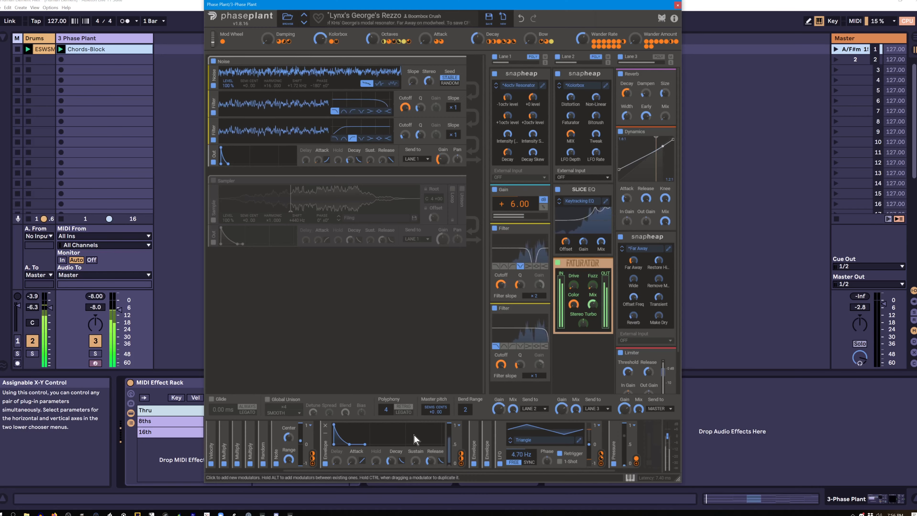
Step: Raise the Attack macro and lower the Wander Rate macro
drag(425, 38, 425, 28)
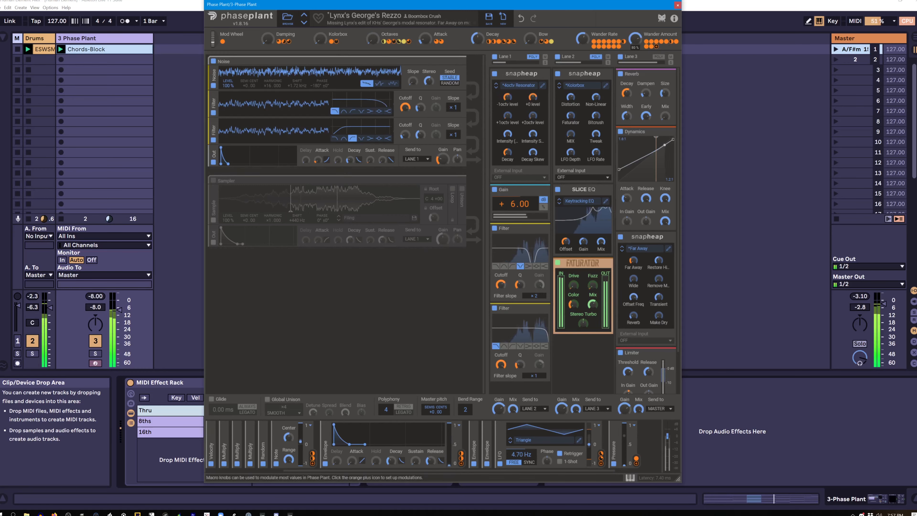
drag(587, 34, 587, 49)
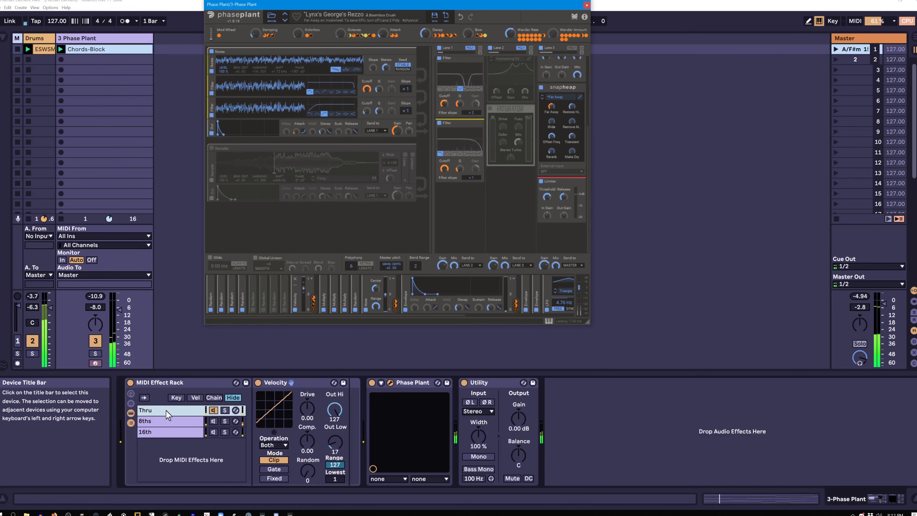
Step: Show the 16th chain's devices and set the Out Low of the Thru chain's Velocity device to 54
click(169, 432)
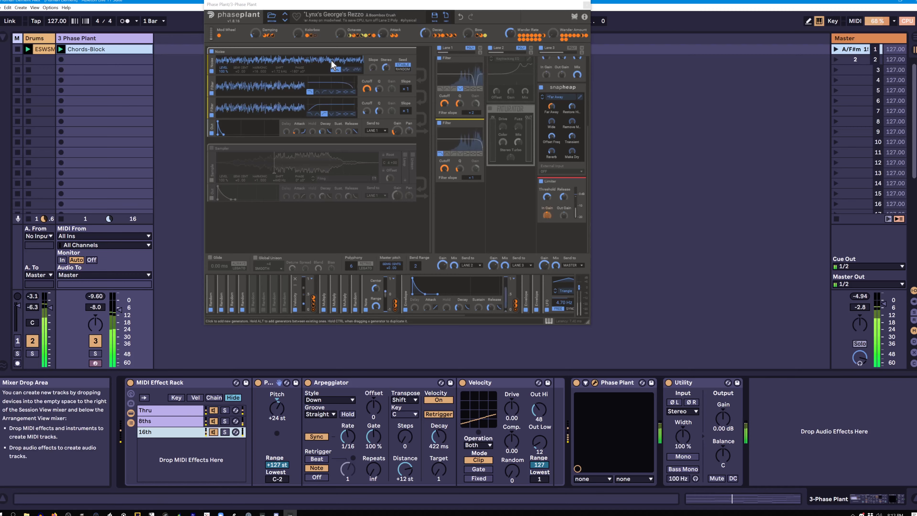
scroll(522, 128, up, 5)
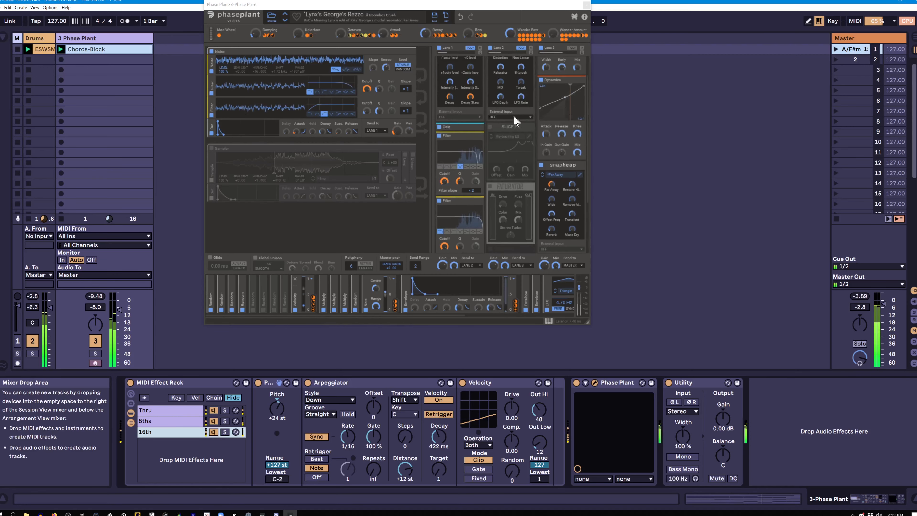
drag(520, 125, 500, 115)
drag(335, 442, 335, 425)
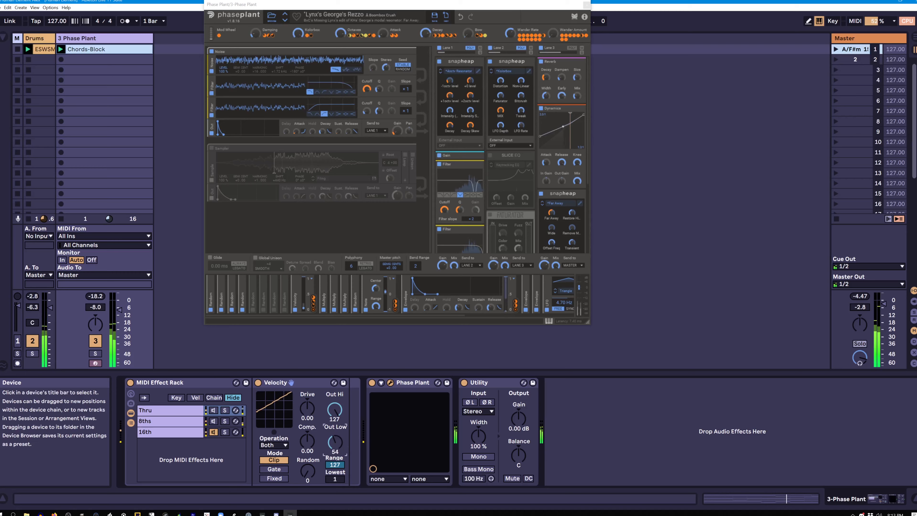
Step: Reset the Kolorbox macro to its default value
click(573, 98)
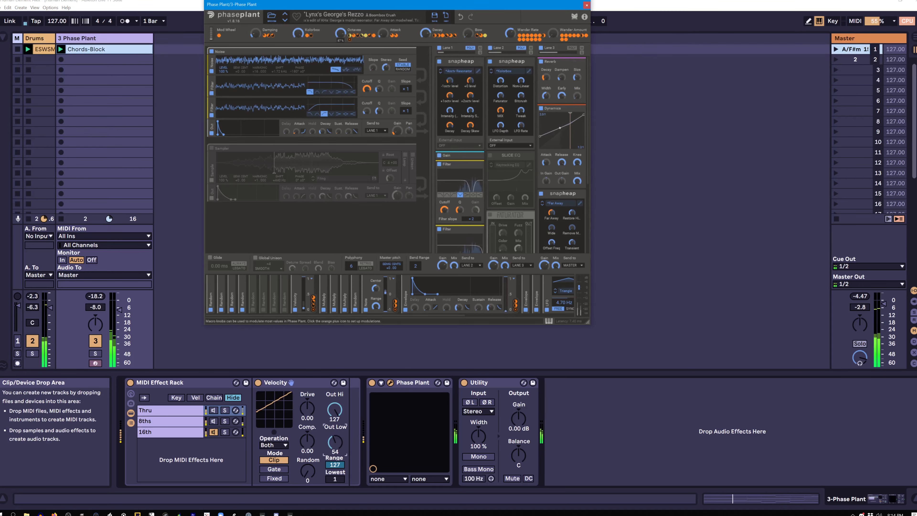
double_click(297, 34)
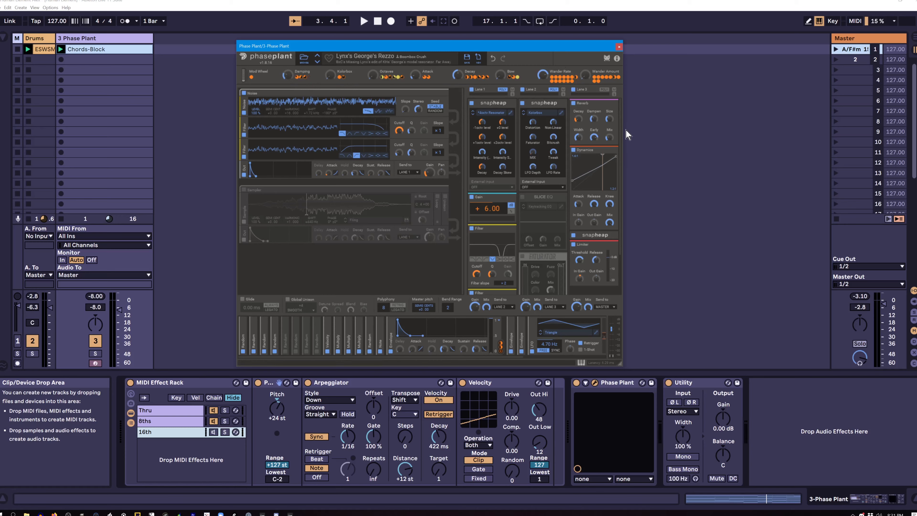
mouse_move(624, 135)
mouse_down()
mouse_move(627, 184)
mouse_move(624, 130)
mouse_up()
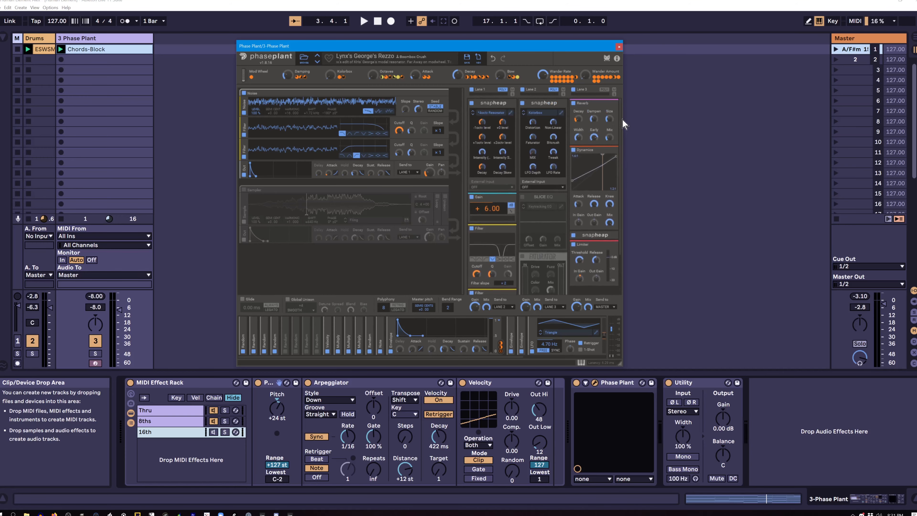
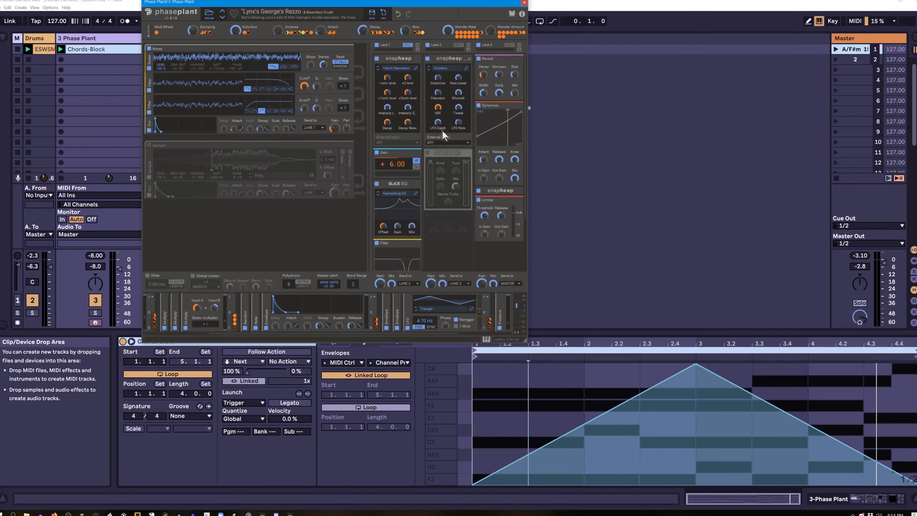
Step: Open the Kolorbox Snap Heap from Lane 2 beside the synth window and try its Distortion macro
click(466, 68)
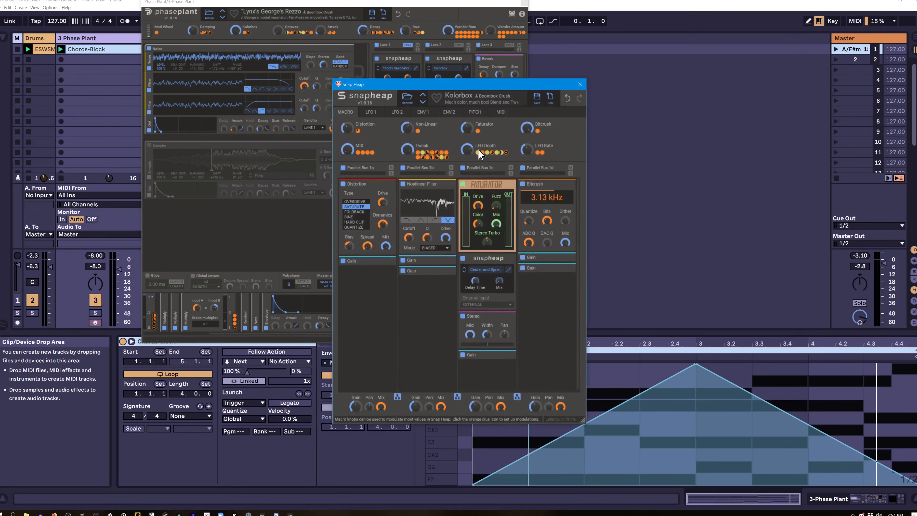
drag(432, 90, 619, 44)
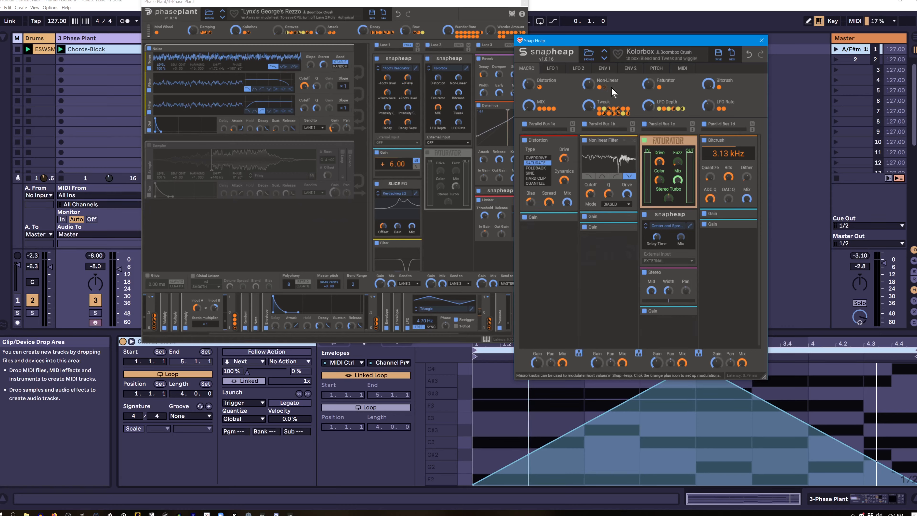
drag(530, 85, 529, 54)
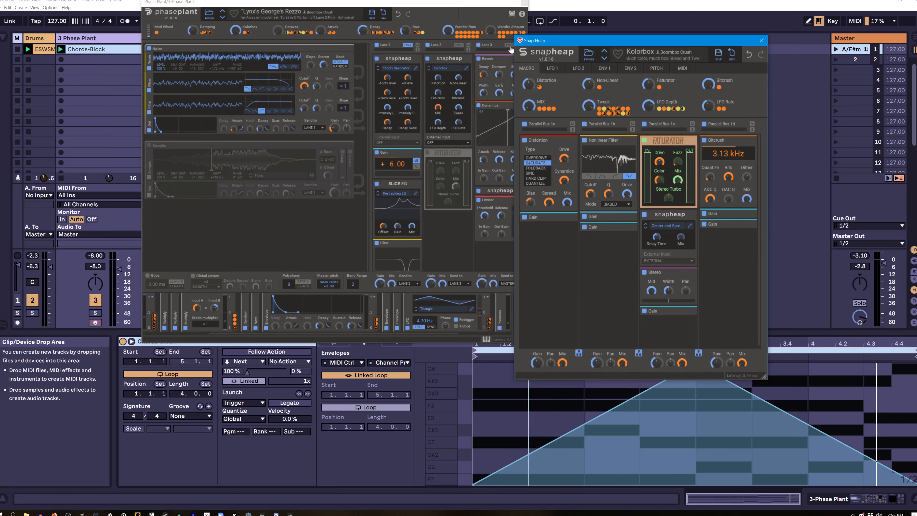
drag(531, 40, 574, 35)
Step: Look through Kolorbox's ENV 1, LFO 2 and LFO 1 settings and return to its macros
click(646, 66)
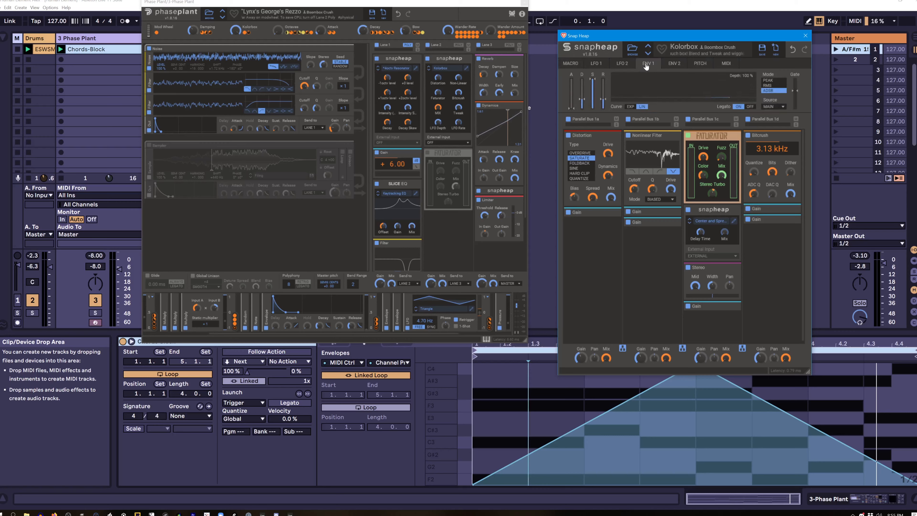
click(627, 67)
click(590, 67)
click(580, 67)
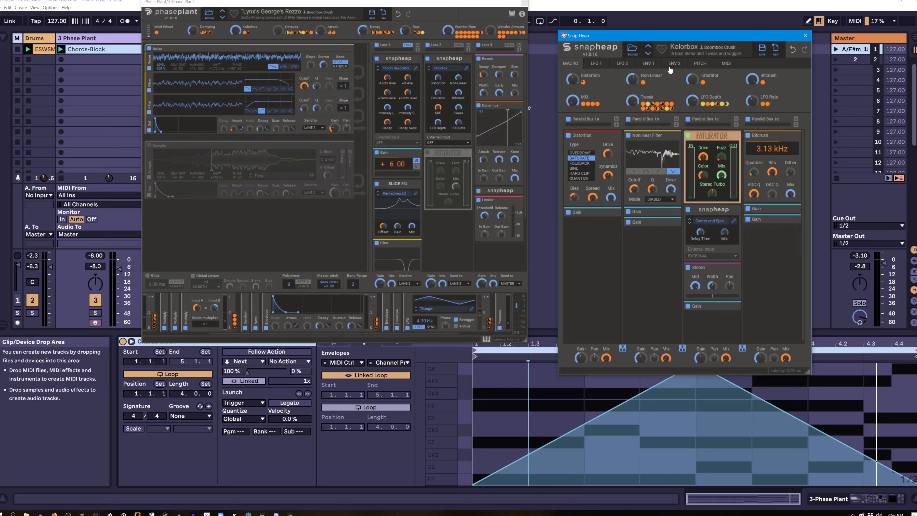
Step: Compare the rate, waveform and depth settings of Kolorbox's LFO 1 and LFO 2 with its macro assignments
click(646, 63)
click(596, 64)
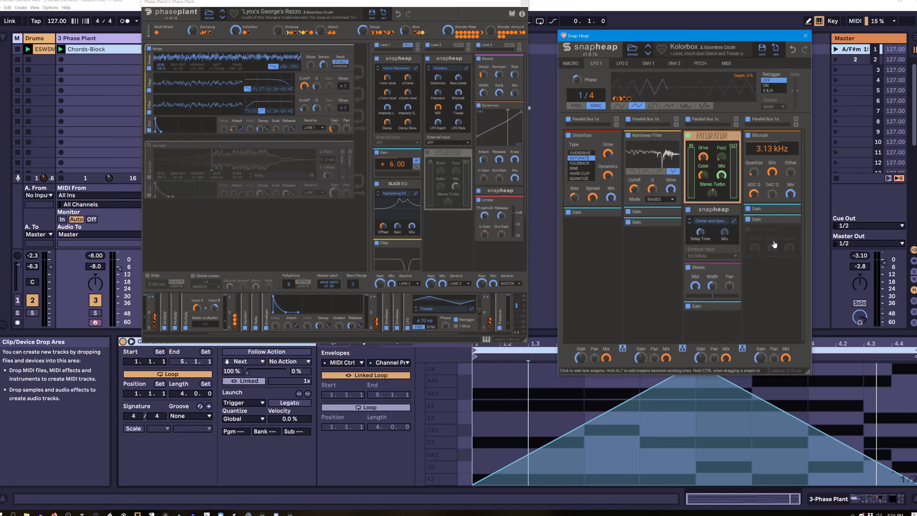
click(646, 64)
click(622, 63)
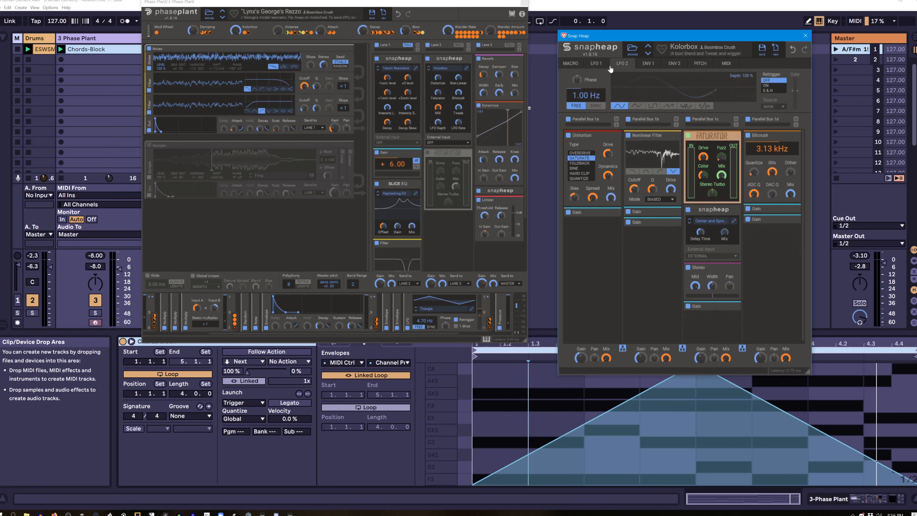
click(596, 64)
click(570, 63)
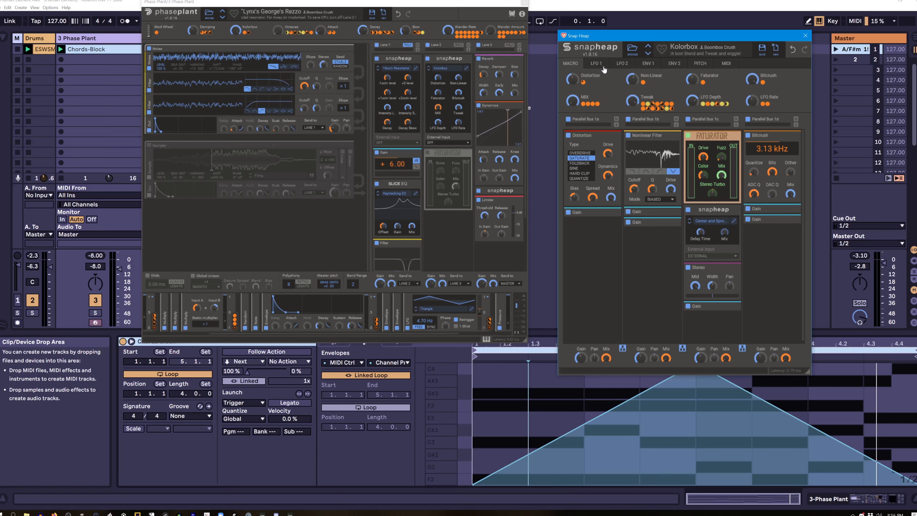
click(596, 63)
click(613, 64)
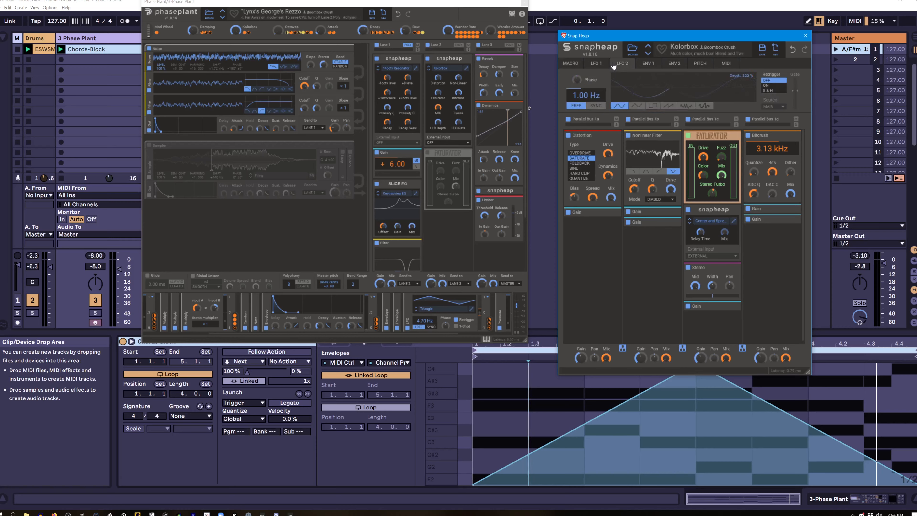
Step: Check Kolorbox's ENV 1 settings, return to its macros, and select the synth's Octaves macro
click(648, 64)
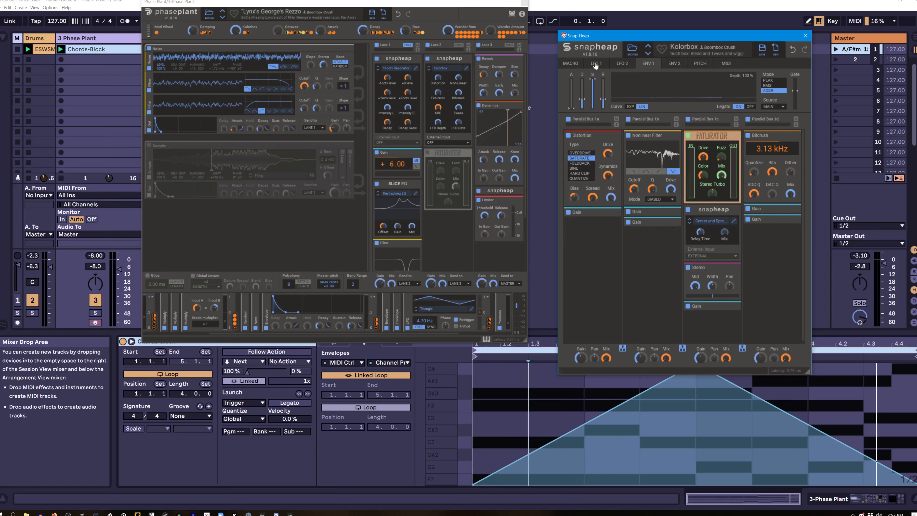
click(579, 65)
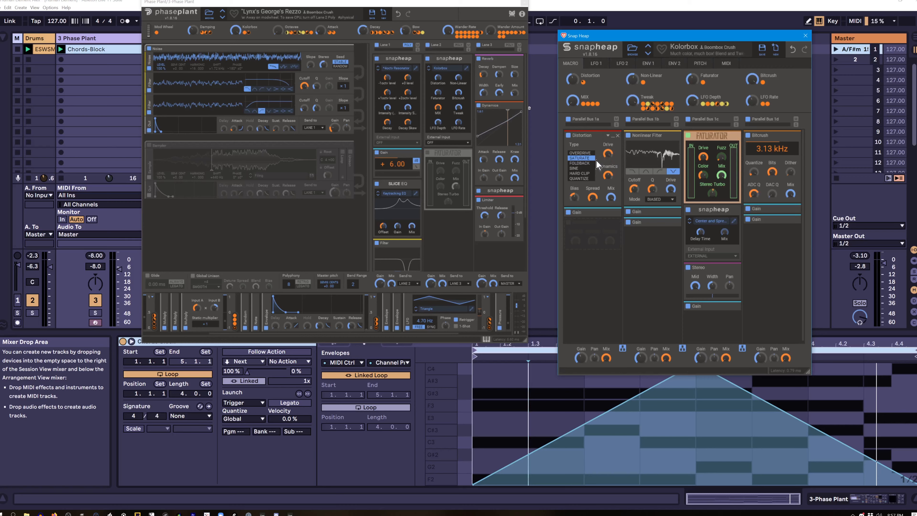
click(279, 31)
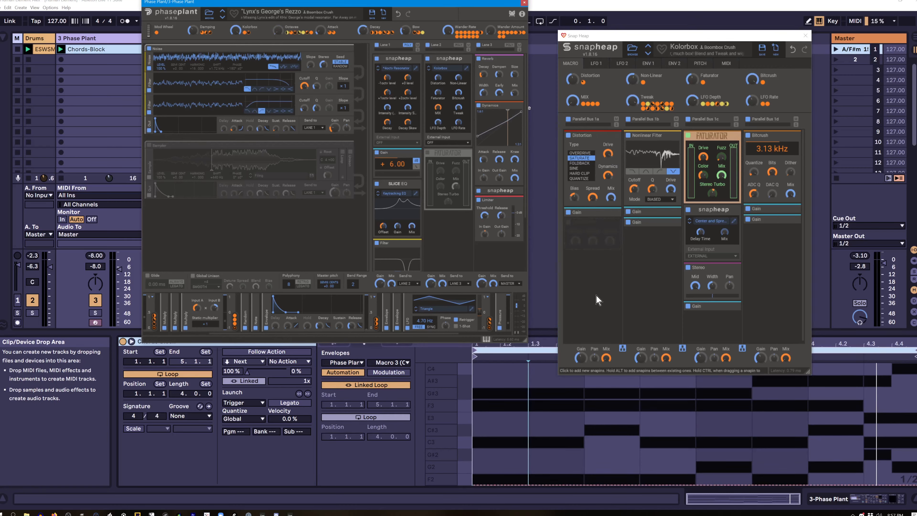
Step: Try Kolorbox's Tweak macro by lowering it, and adjust the LFO Rate macro
drag(633, 100, 633, 150)
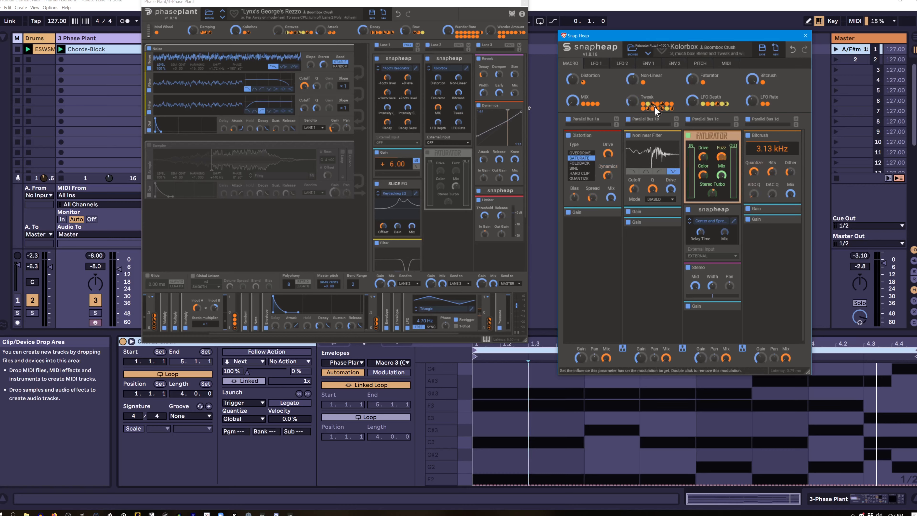
mouse_move(632, 101)
mouse_down()
mouse_move(632, 72)
mouse_move(632, 116)
mouse_up()
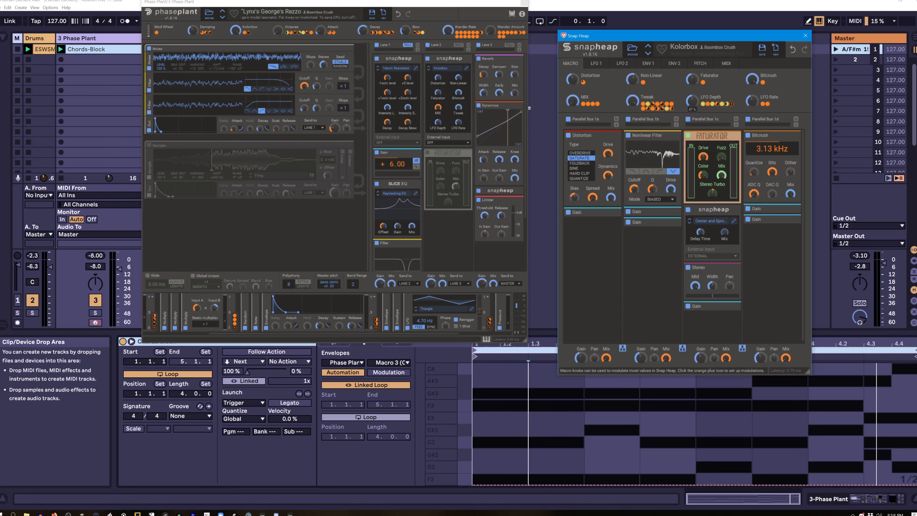
drag(752, 101, 752, 89)
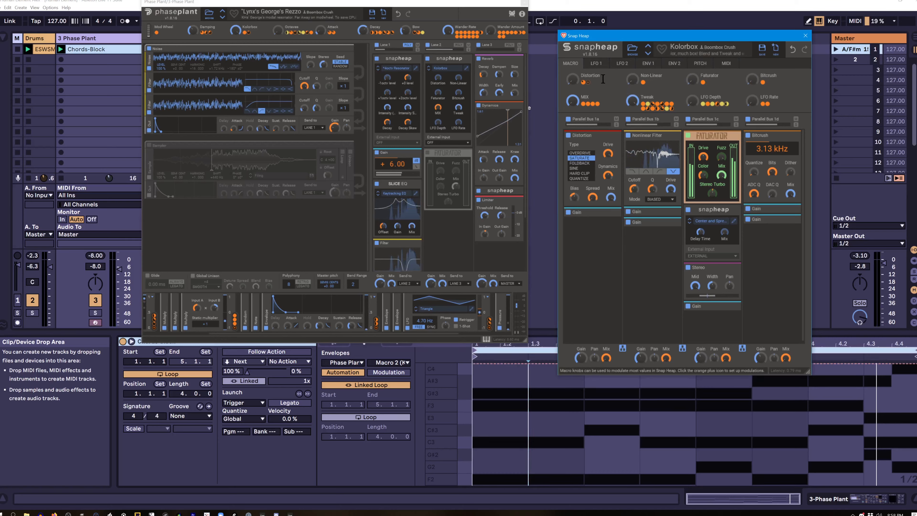
Step: Raise Kolorbox's Distortion macro and audition it with small changes to the LFO Depth and LFO Rate macros
drag(573, 79, 572, 39)
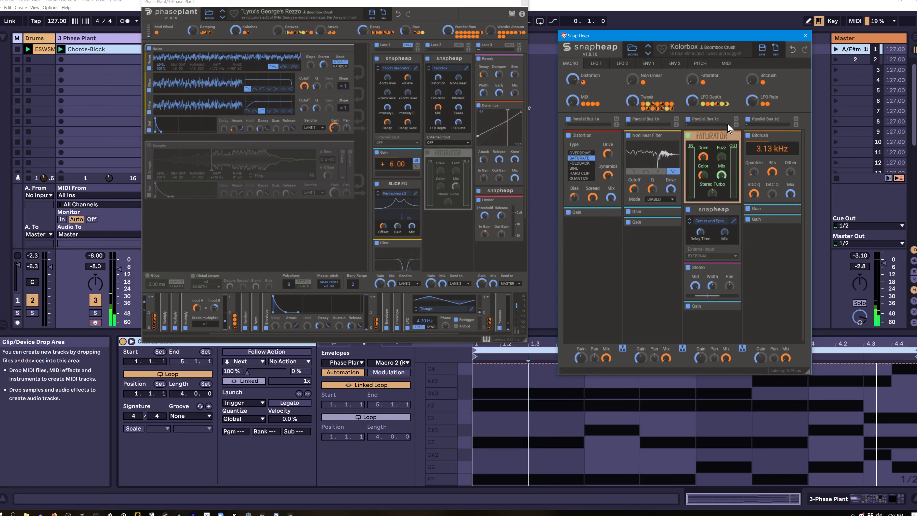
drag(694, 104, 693, 107)
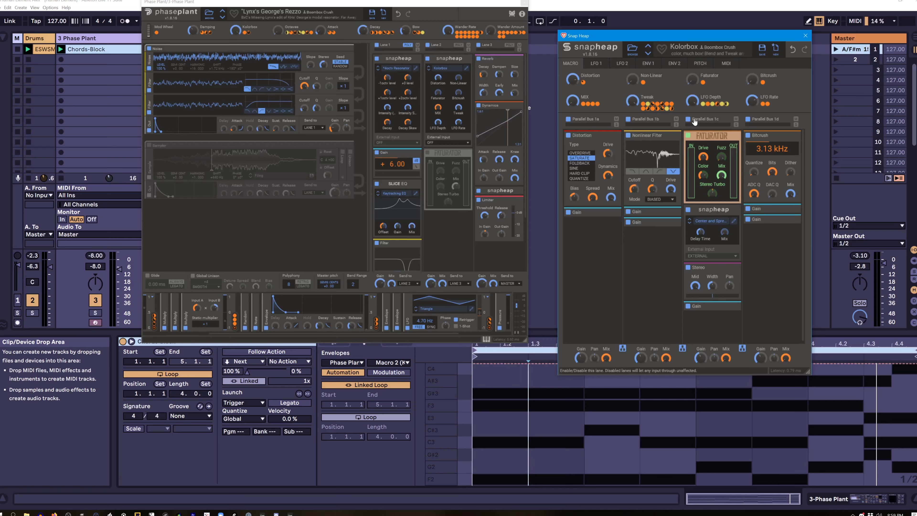
mouse_move(692, 101)
mouse_down()
mouse_move(695, 85)
mouse_move(692, 106)
mouse_up()
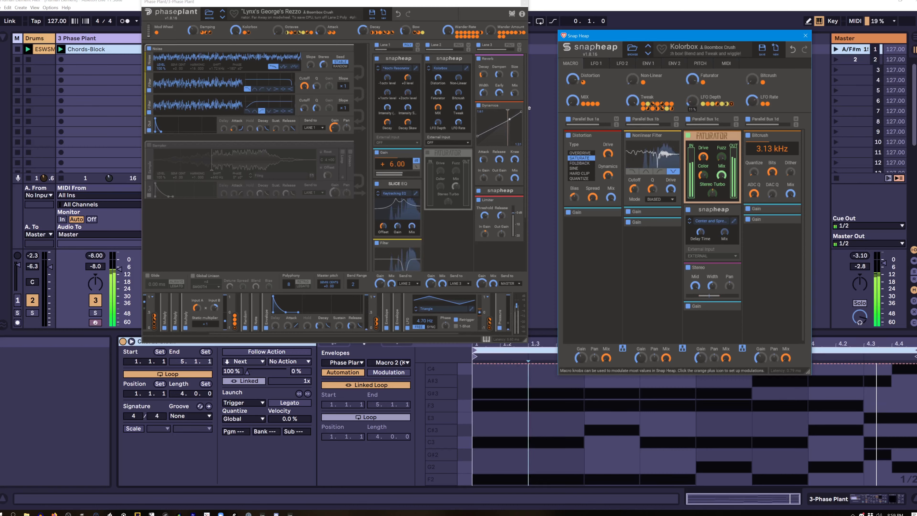
drag(755, 108, 755, 107)
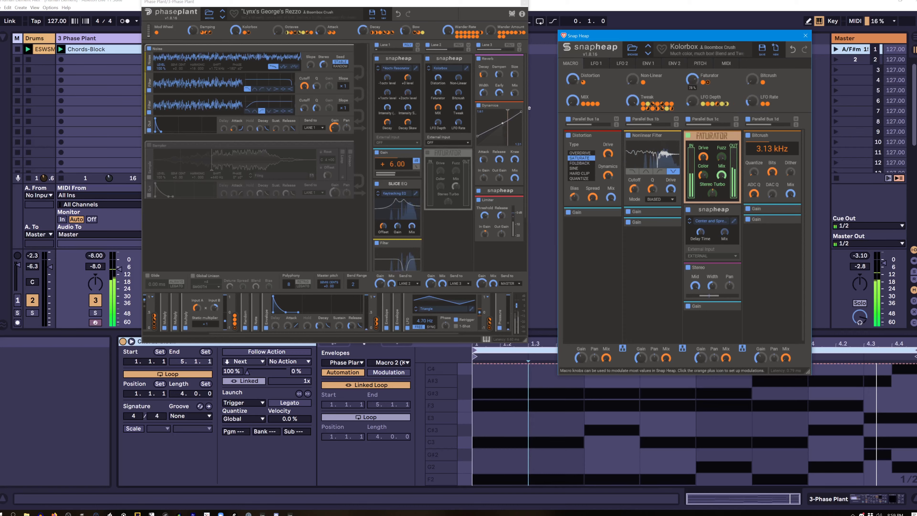
Step: Isolate the Non-Linear macro by raising it and lowering Faturator and Distortion, and inspect the Nonlinear Filter's Cutoff modulation
drag(632, 78, 635, 49)
drag(692, 80, 691, 137)
drag(573, 80, 569, 138)
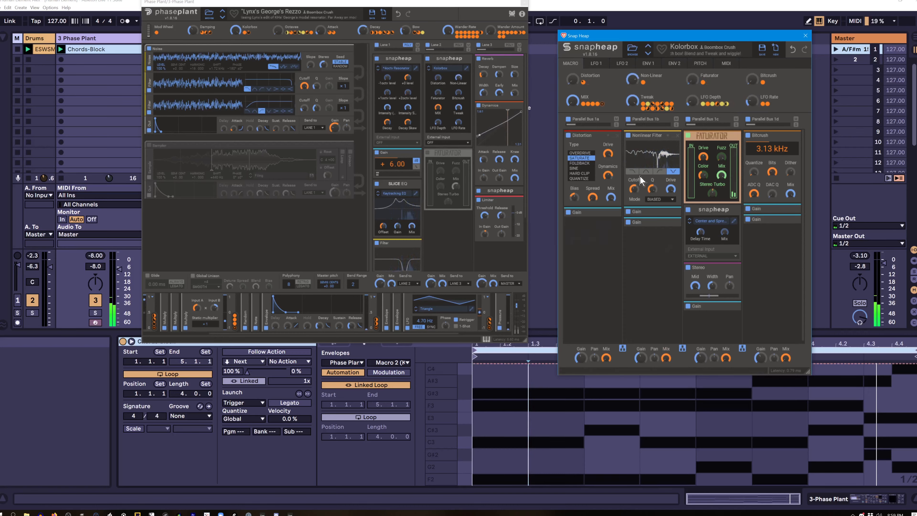
click(632, 196)
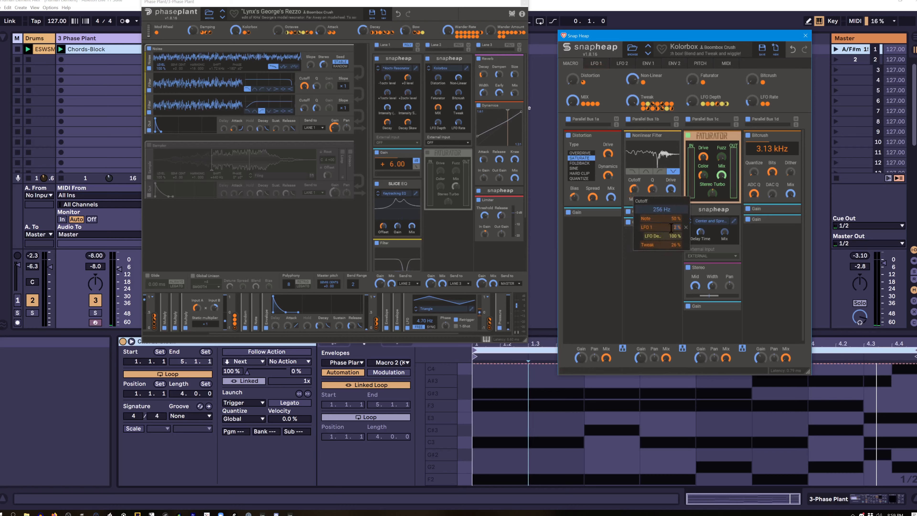
click(626, 111)
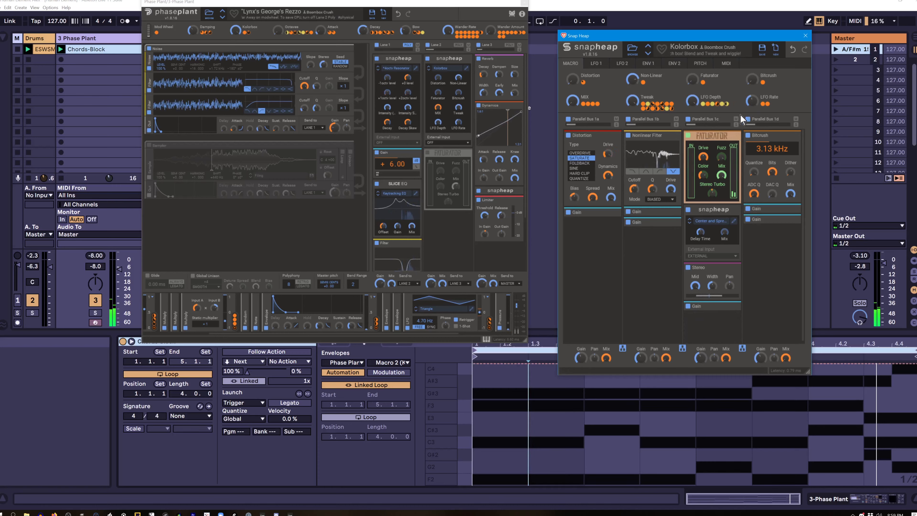
Step: Sweep Kolorbox's LFO Rate macro up and down and check its effect on LFO 1
drag(755, 99, 755, 82)
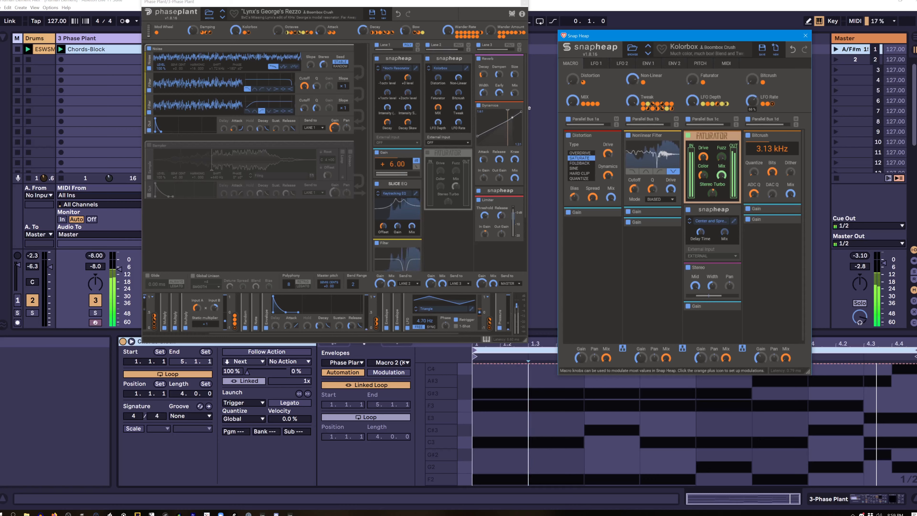
drag(753, 101, 753, 82)
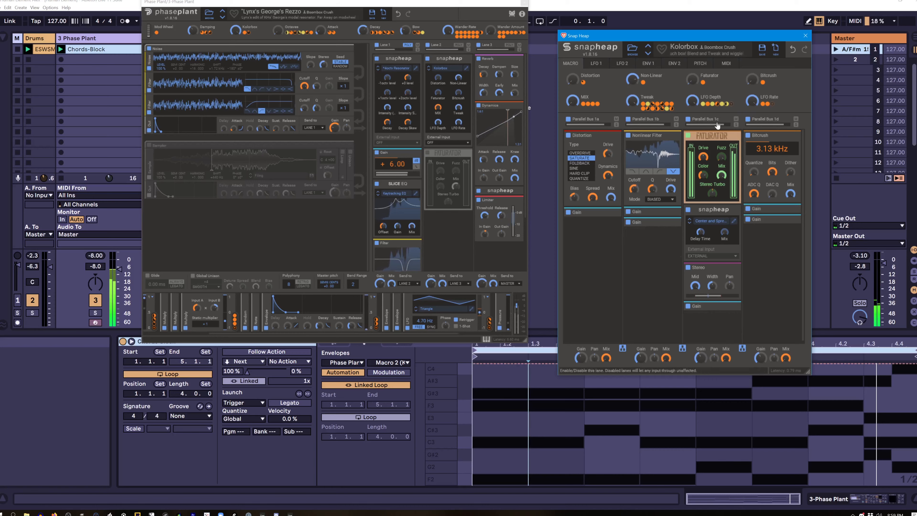
click(596, 64)
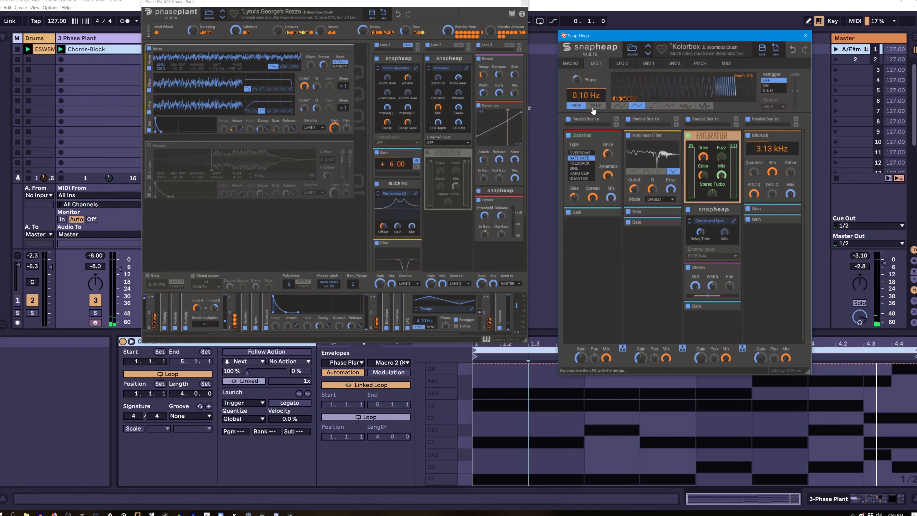
click(575, 63)
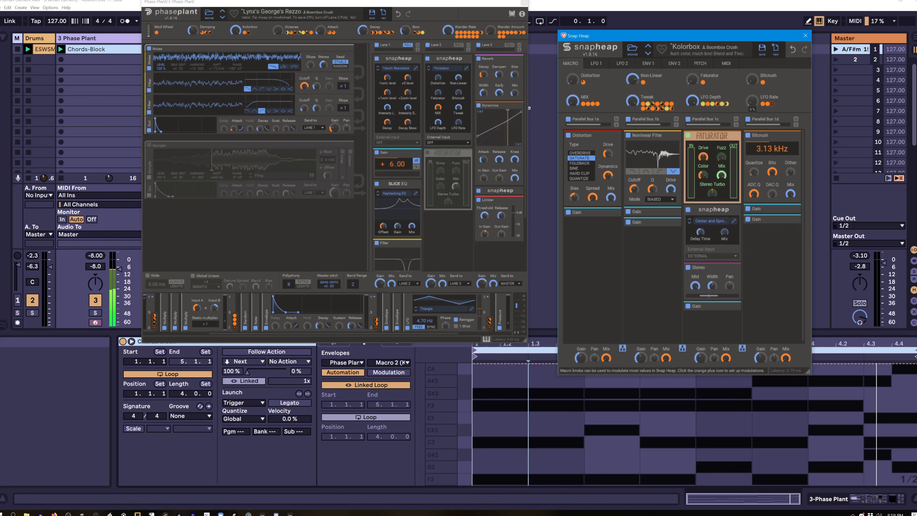
drag(753, 101, 752, 135)
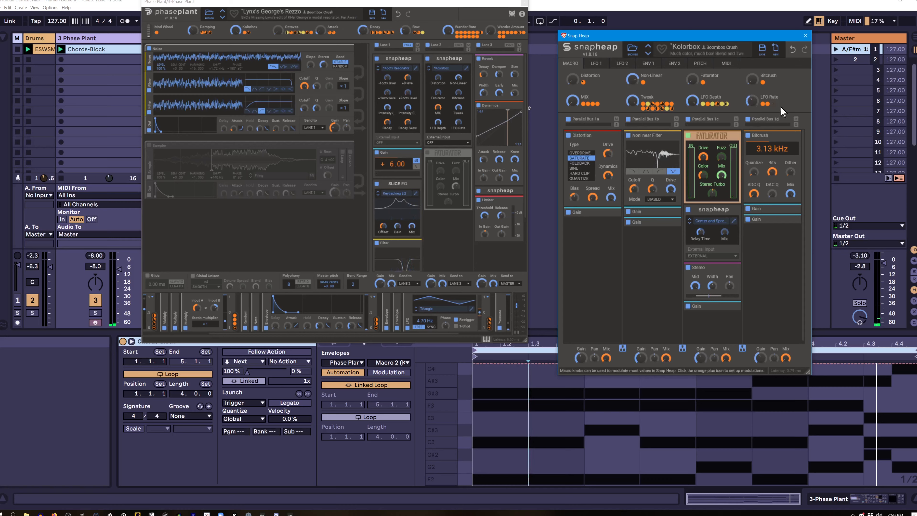
Step: Set the Nonlinear Filter's mode to Metallic and adjust the LFO Depth macro
click(657, 199)
click(658, 253)
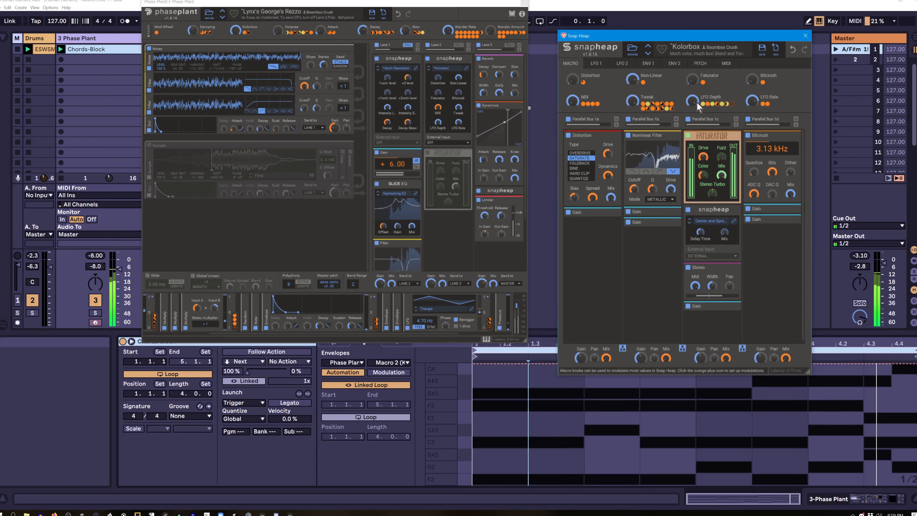
mouse_move(693, 102)
mouse_down()
mouse_move(693, 166)
mouse_move(696, 96)
mouse_up()
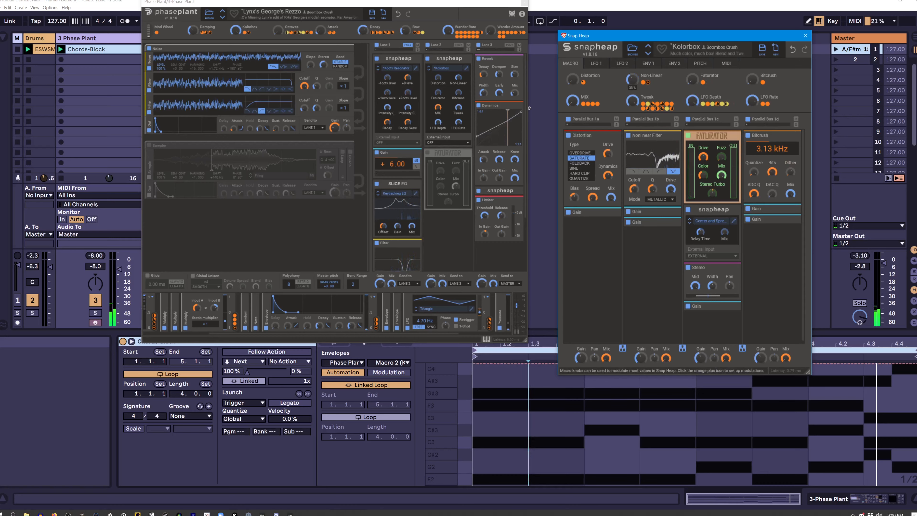
Step: Raise Kolorbox's Distortion macro and try out the Faturator and Bitcrush macros
drag(572, 79, 573, 48)
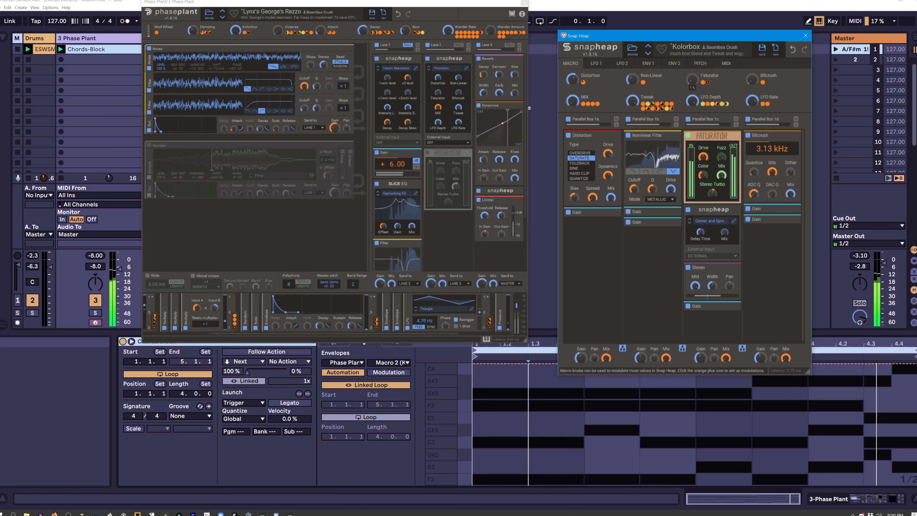
drag(692, 80, 692, 91)
drag(752, 80, 752, 67)
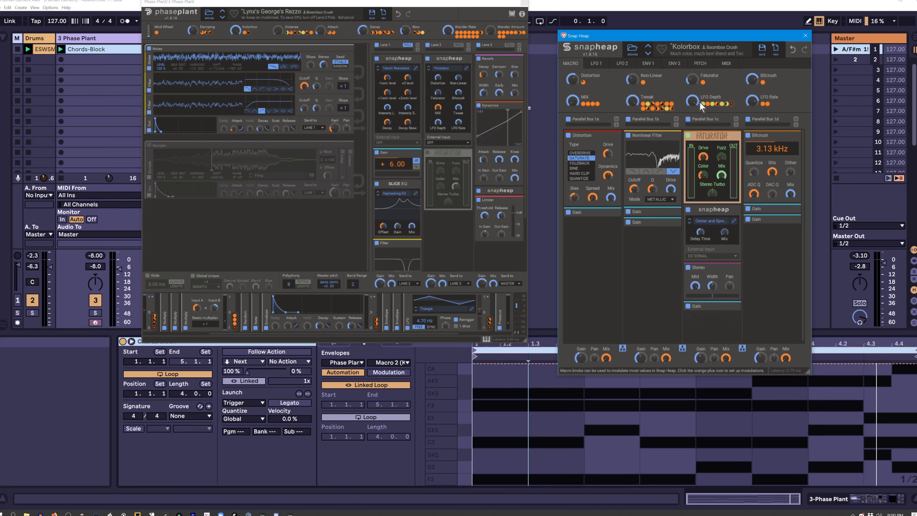
Step: Try the synth's Octaves macro and raise its Wander Amount macro
click(278, 31)
mouse_move(278, 30)
mouse_down()
mouse_move(278, 5)
mouse_move(281, 37)
mouse_up()
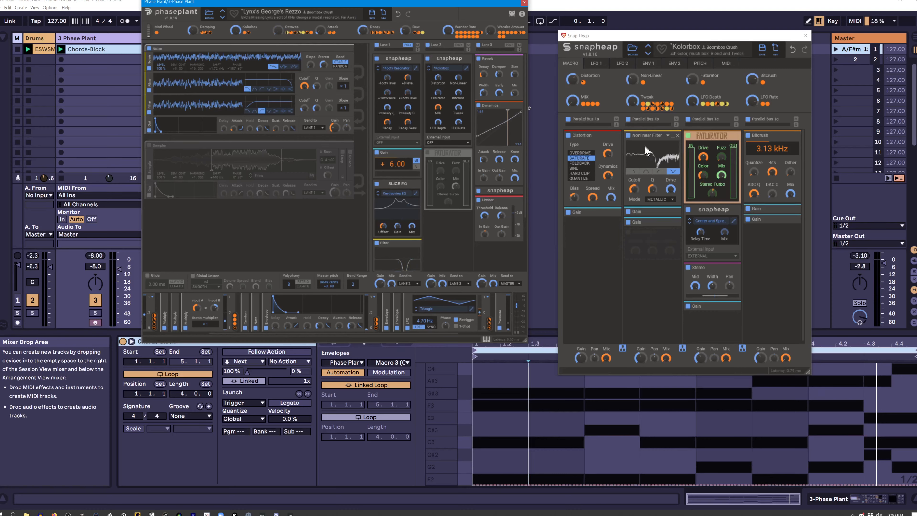
click(644, 130)
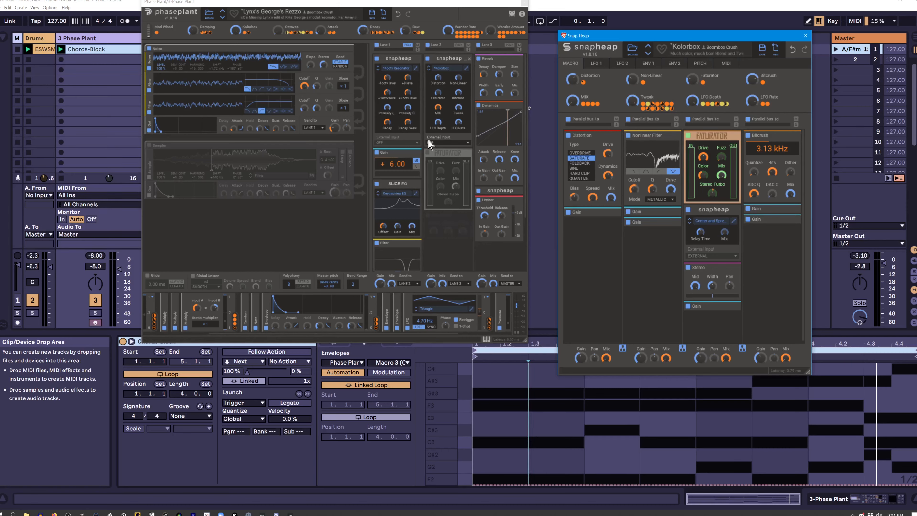
click(527, 199)
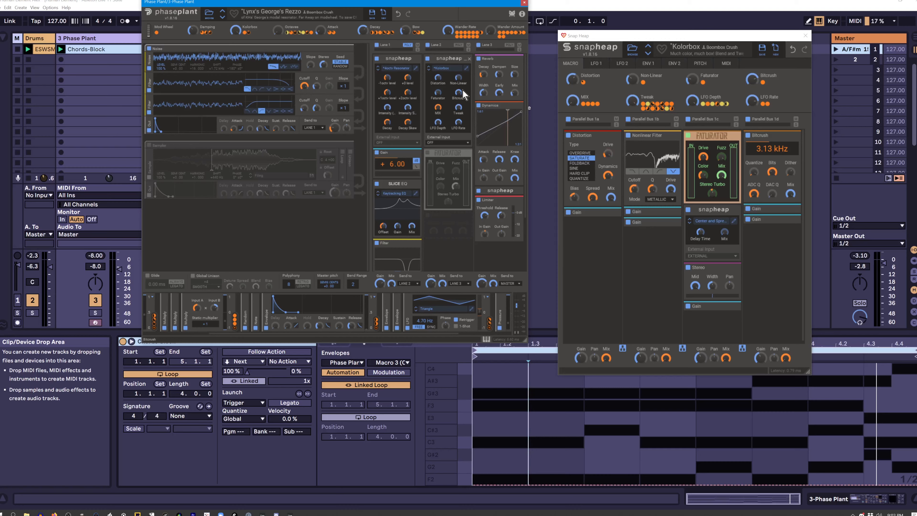
drag(490, 32, 490, 13)
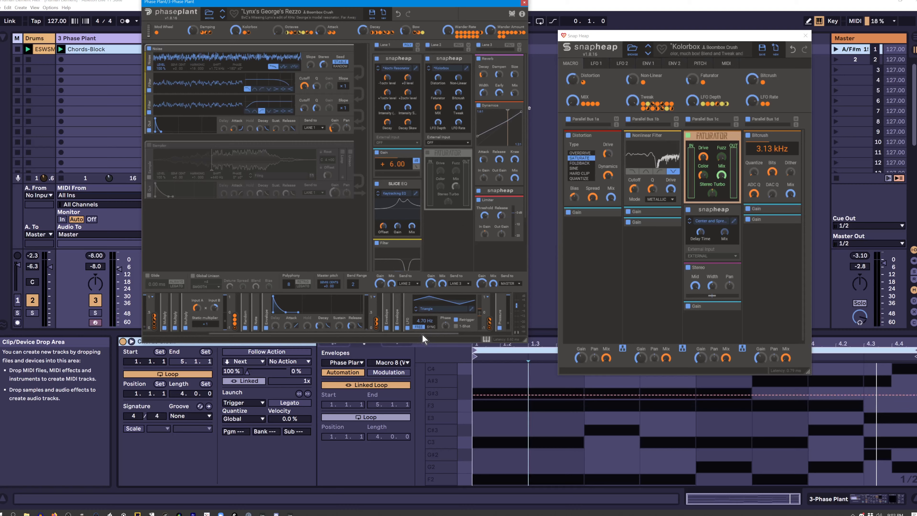
Step: Enable the bypassed Random modulators at the start of the synth's modulator row
drag(422, 334, 252, 334)
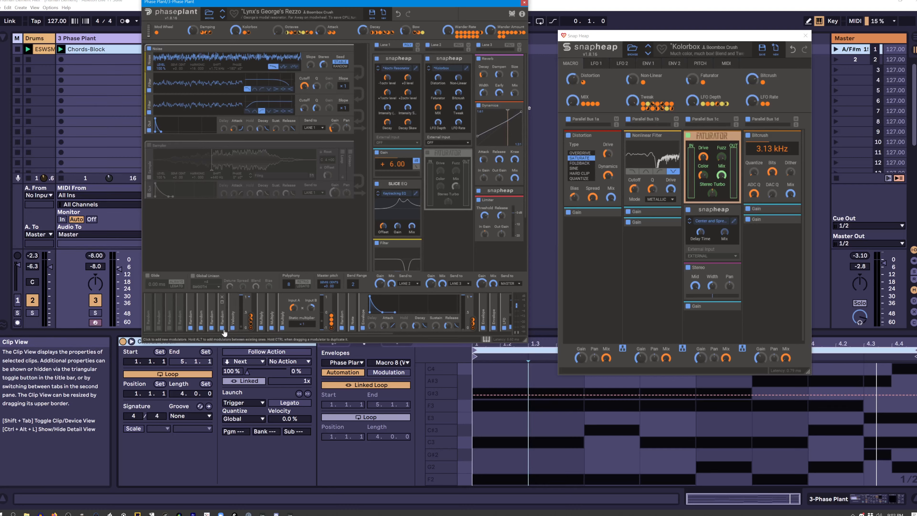
click(212, 329)
click(191, 328)
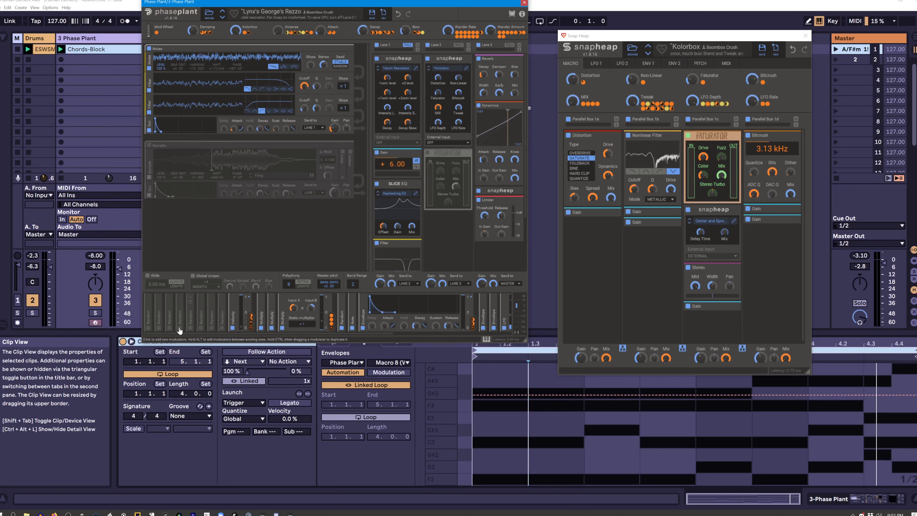
click(176, 329)
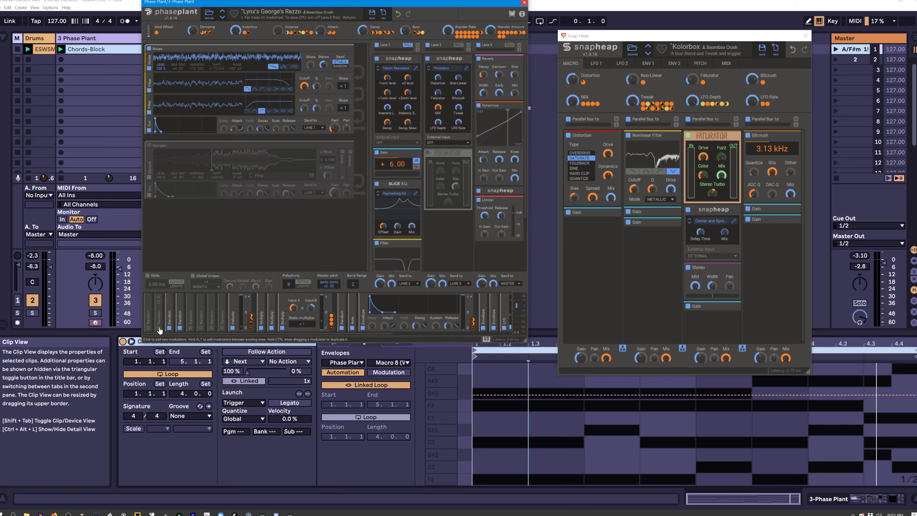
click(148, 328)
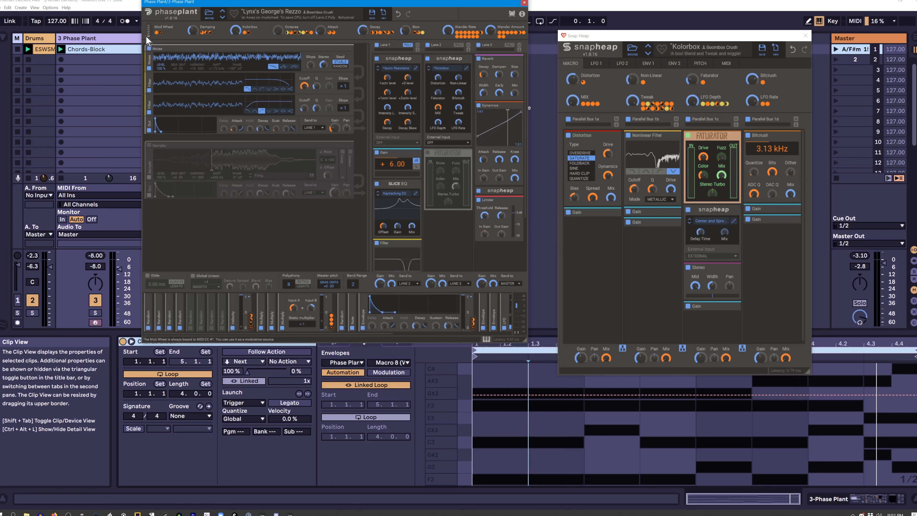
Step: Try the synth's Mod Wheel and expand the Far Away Snap Heap in Lane 3
drag(149, 35, 154, 1)
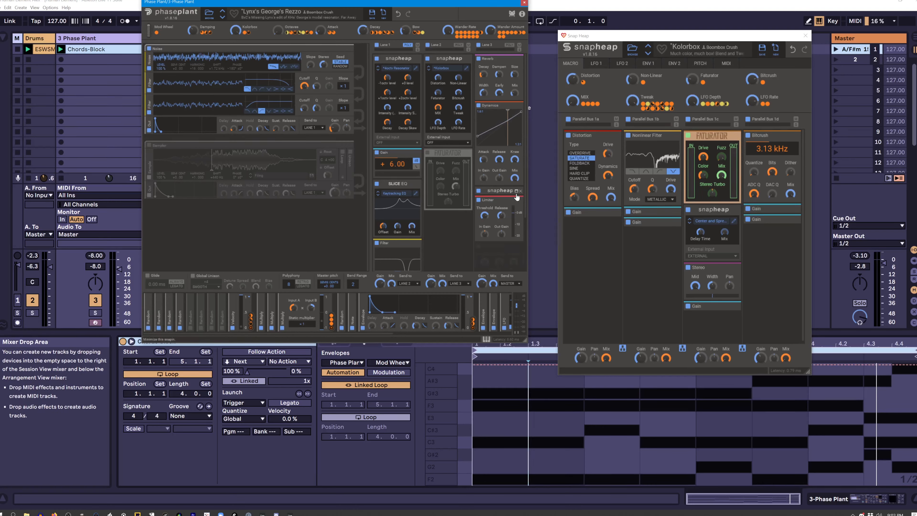
click(516, 192)
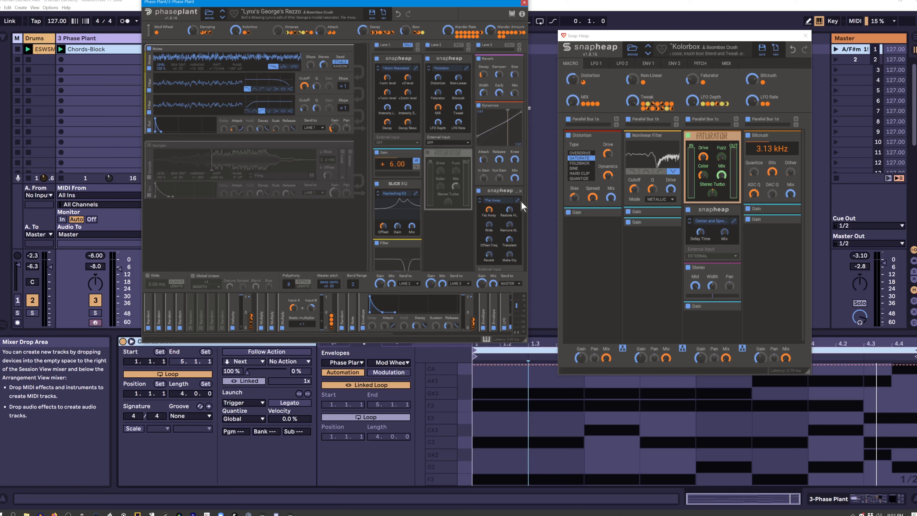
Step: Check the modulation amount on the Cutoff of the Filter below Slice EQ in Lane 1
drag(527, 205, 550, 245)
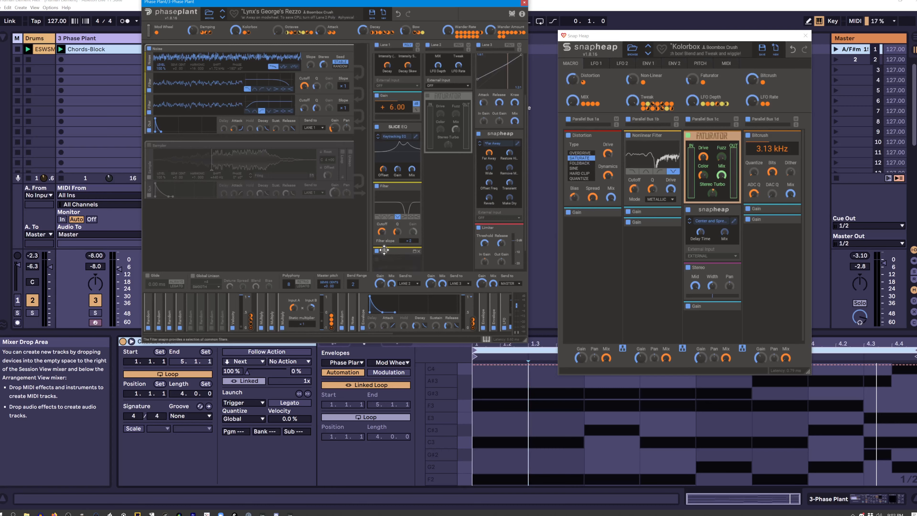
mouse_move(383, 237)
mouse_down()
mouse_move(383, 226)
mouse_move(383, 238)
mouse_up()
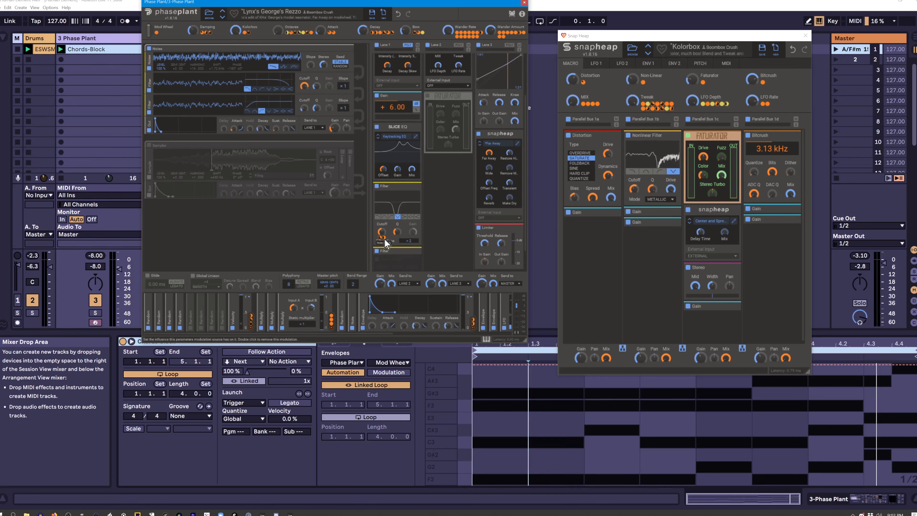
mouse_move(385, 240)
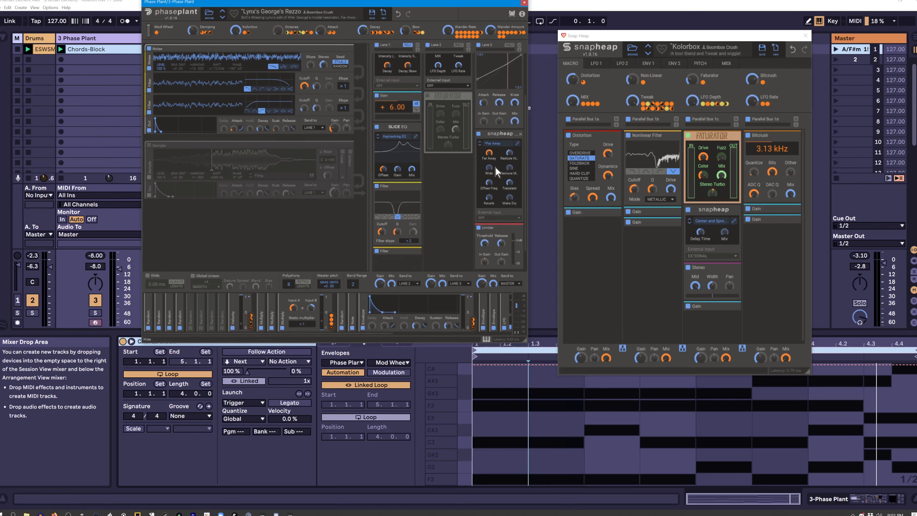
Step: Open Lane 3's Far Away Snap Heap in its own window and place it beside the Kolorbox window
click(517, 145)
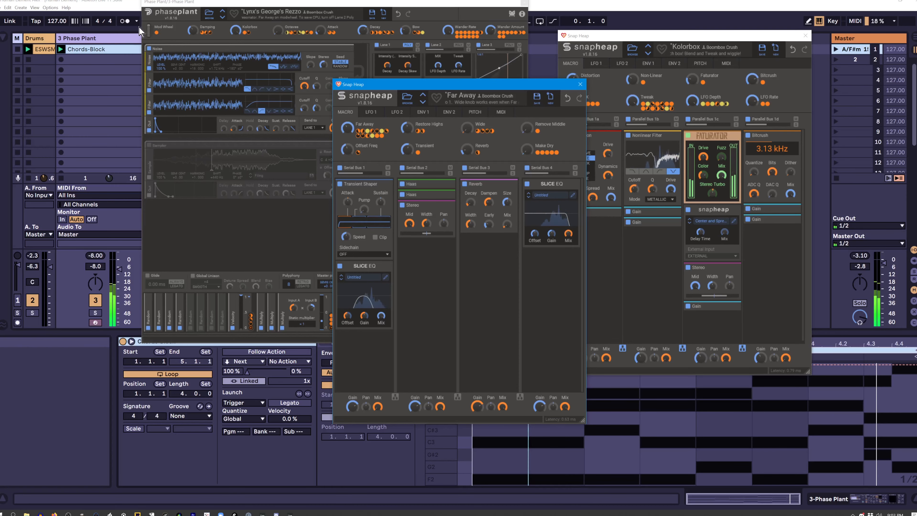
click(152, 34)
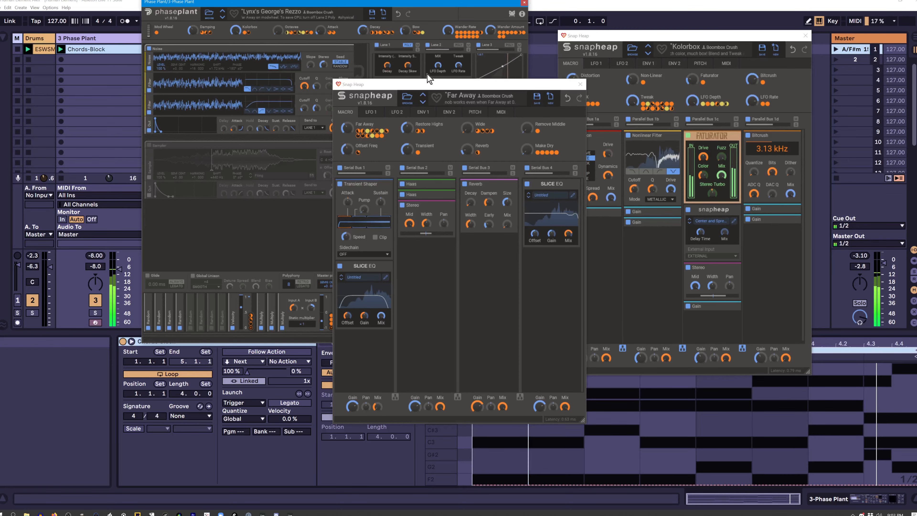
drag(445, 87, 265, 98)
scroll(489, 119, up, 3)
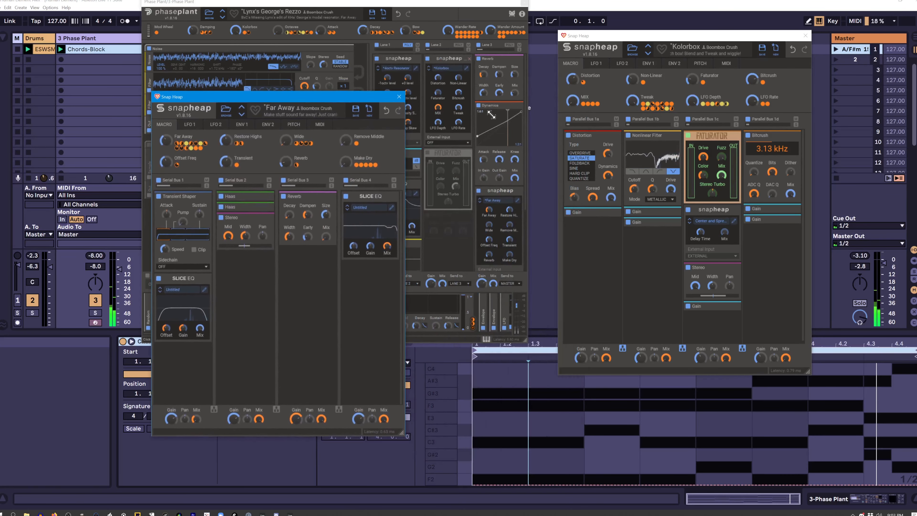
click(511, 101)
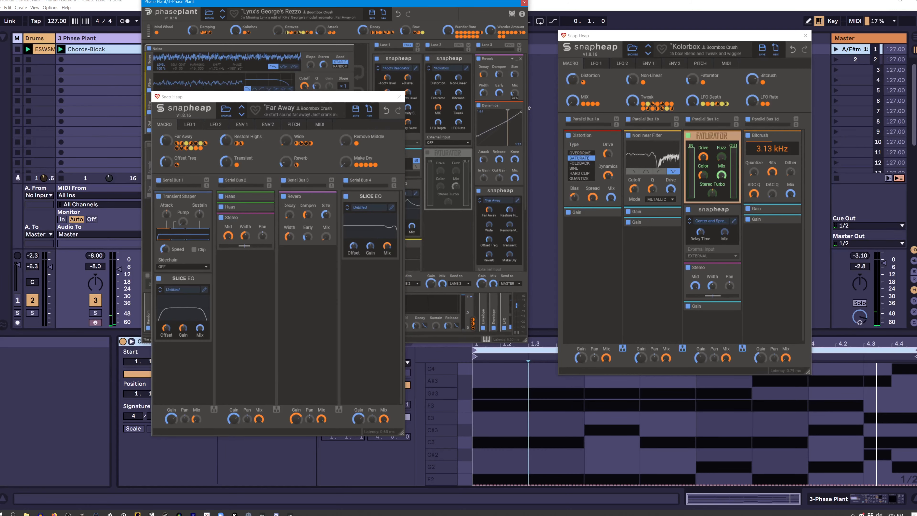
drag(336, 98, 478, 79)
click(469, 44)
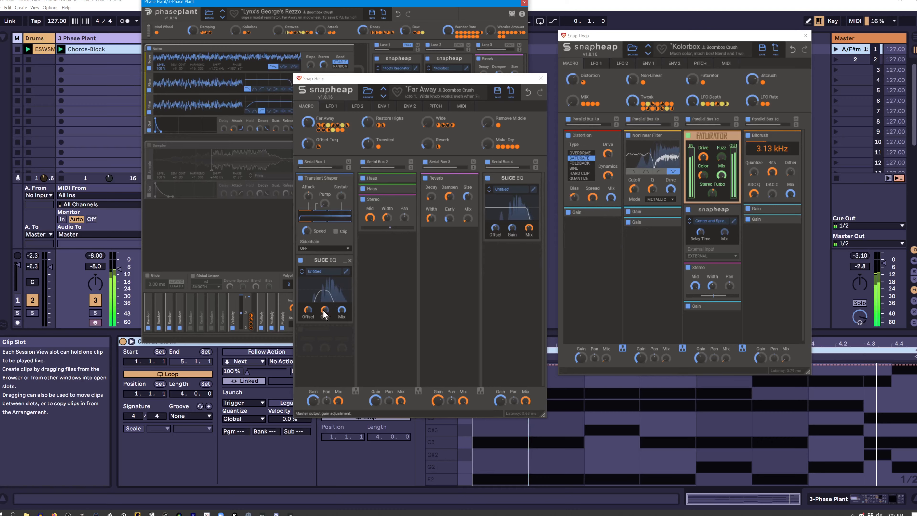
Step: Try the Offset Freq and Transient macros of the Far Away Snap Heap
drag(309, 142, 309, 126)
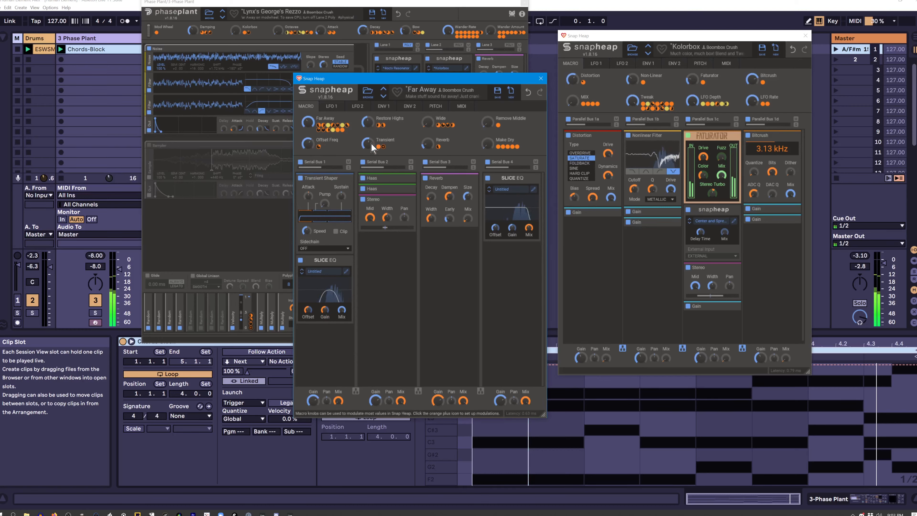
drag(370, 147, 370, 139)
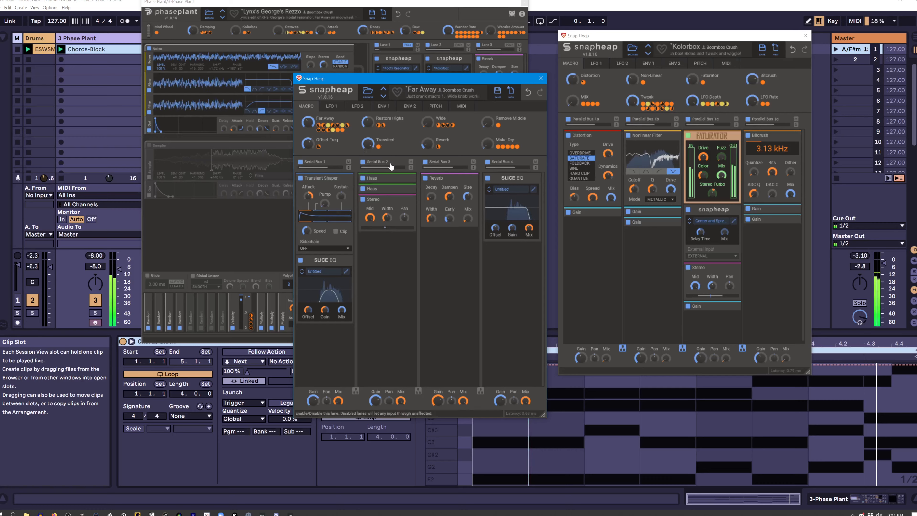
mouse_move(368, 143)
mouse_down()
mouse_move(367, 167)
mouse_move(368, 143)
mouse_up()
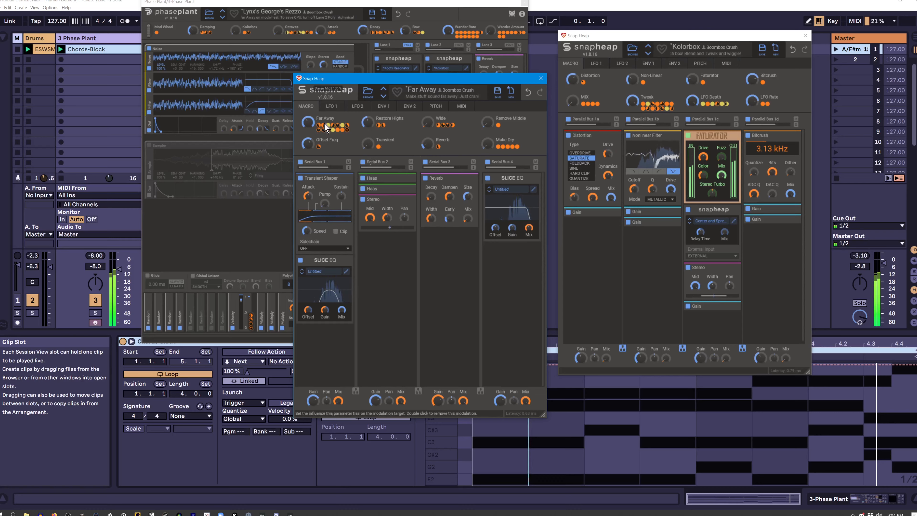
Step: Try Far Away's Reverb, Remove Middle and Wide macros and close its window
drag(426, 147, 426, 122)
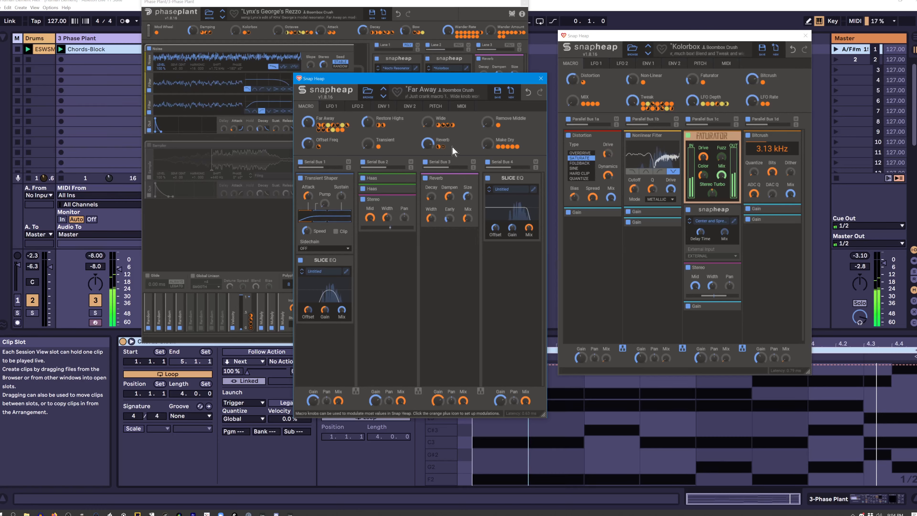
drag(426, 144, 427, 152)
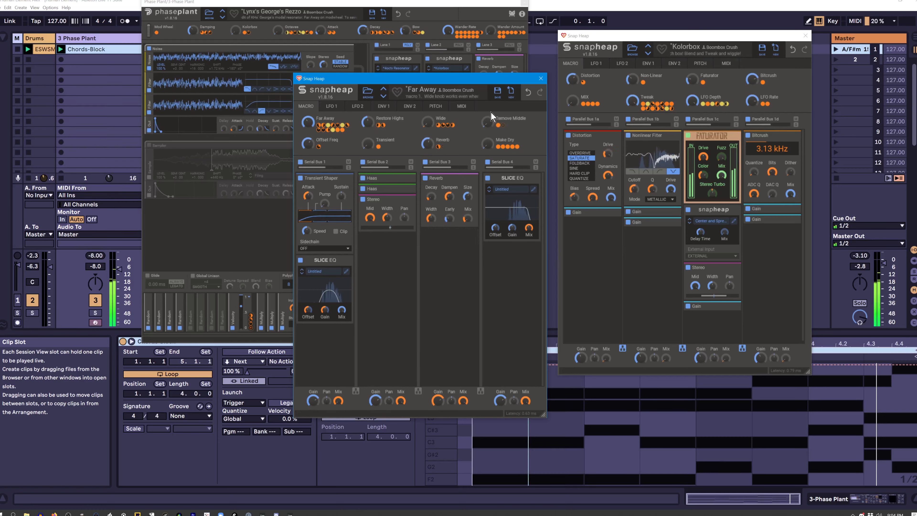
drag(488, 121, 488, 114)
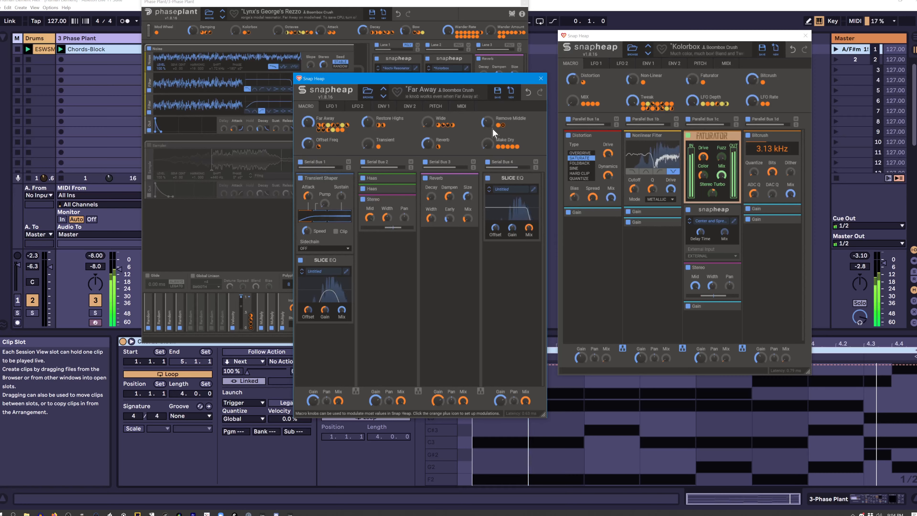
drag(430, 123, 430, 115)
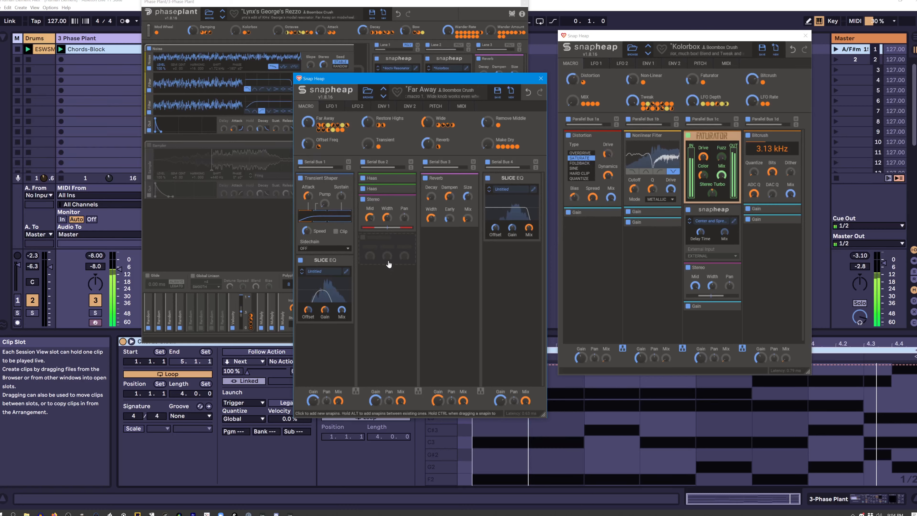
click(162, 130)
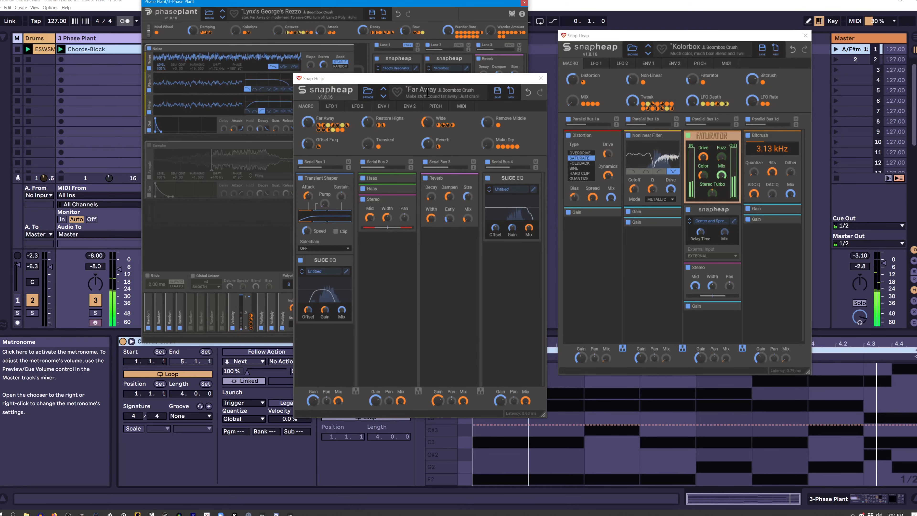
click(540, 78)
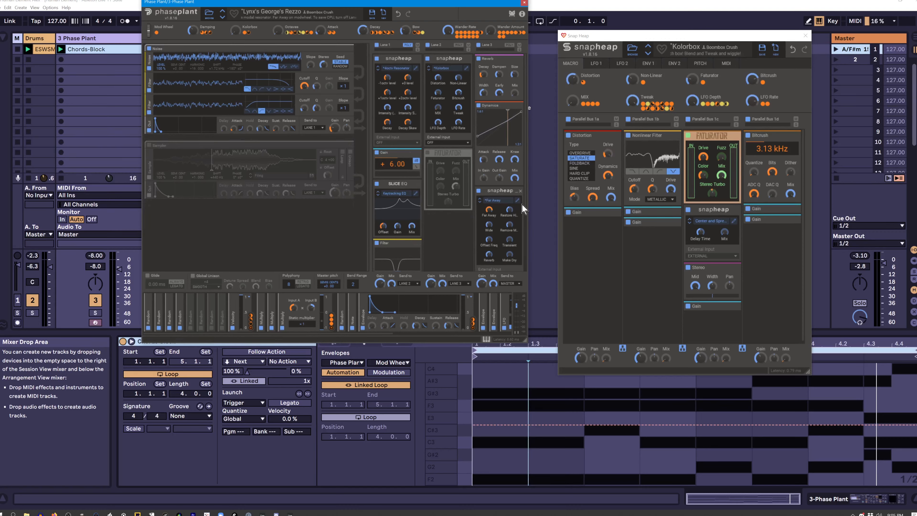
drag(525, 203, 521, 183)
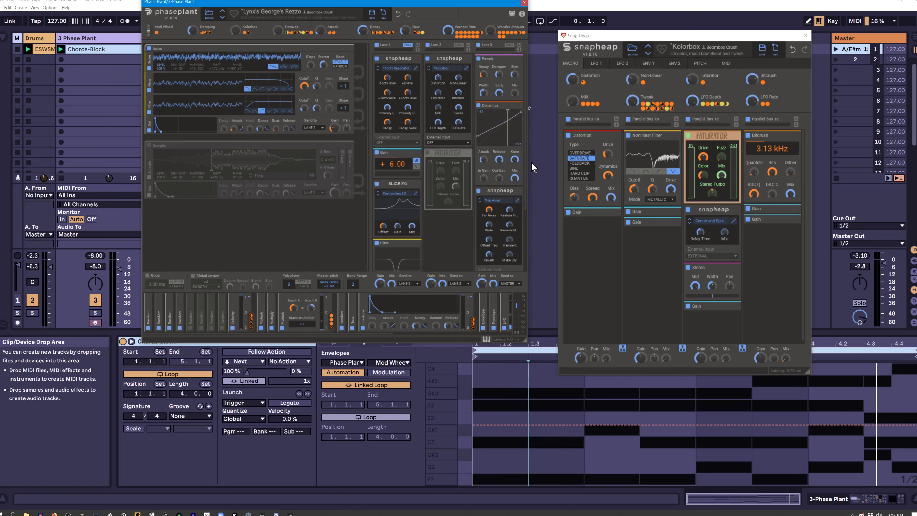
mouse_move(525, 166)
mouse_down()
mouse_move(524, 211)
mouse_move(516, 155)
mouse_up()
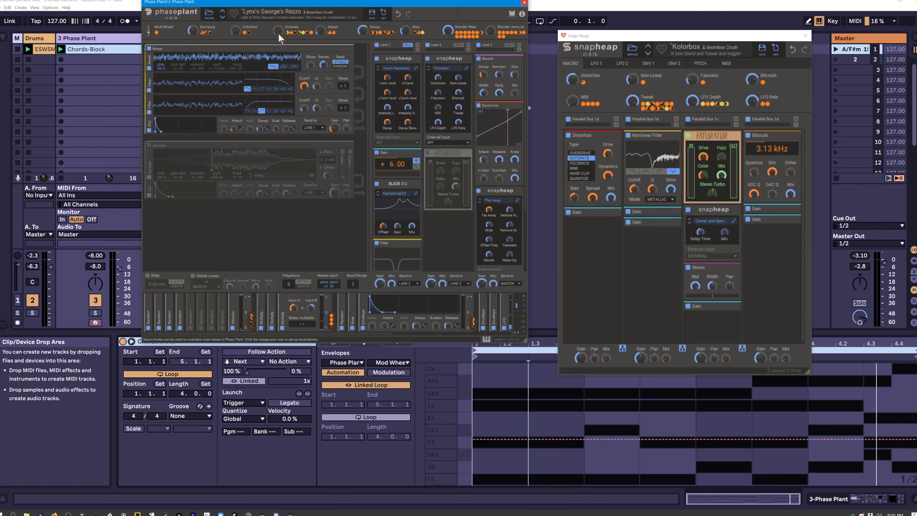
Step: Try the synth's Kolorbox, Octaves and Decay macros and review the effects in the three lanes
drag(236, 30, 237, 8)
drag(277, 31, 278, 5)
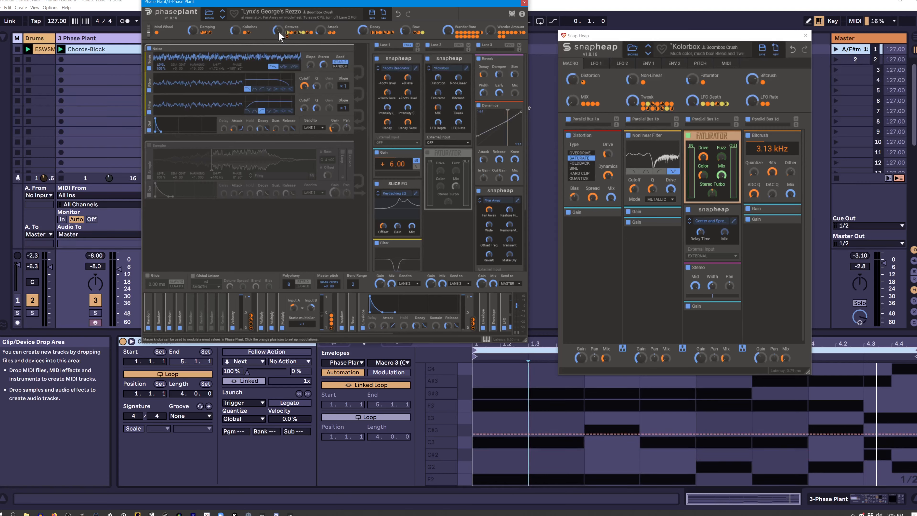
drag(364, 34, 363, 39)
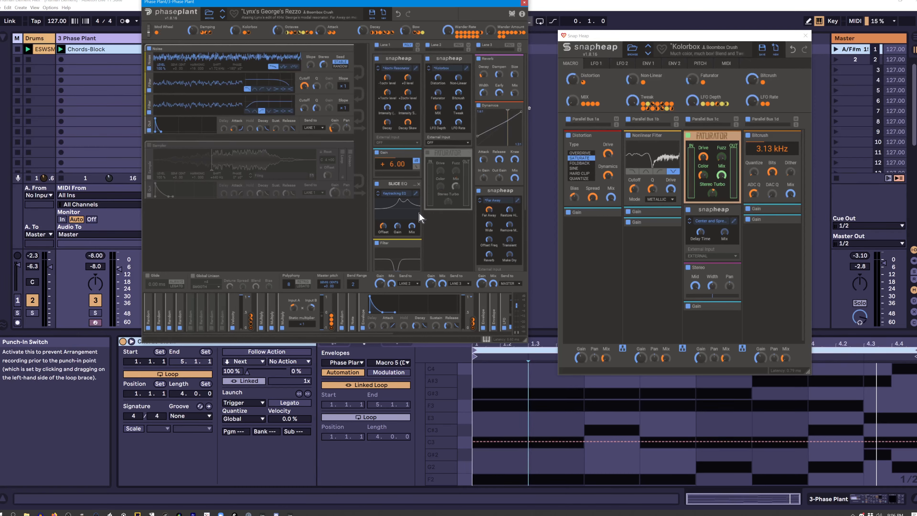
scroll(415, 227, down, 3)
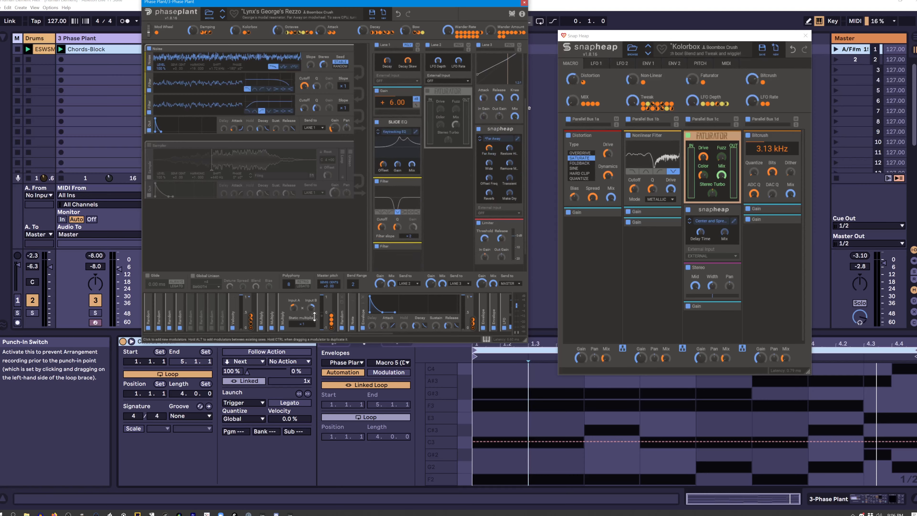
scroll(494, 134, up, 3)
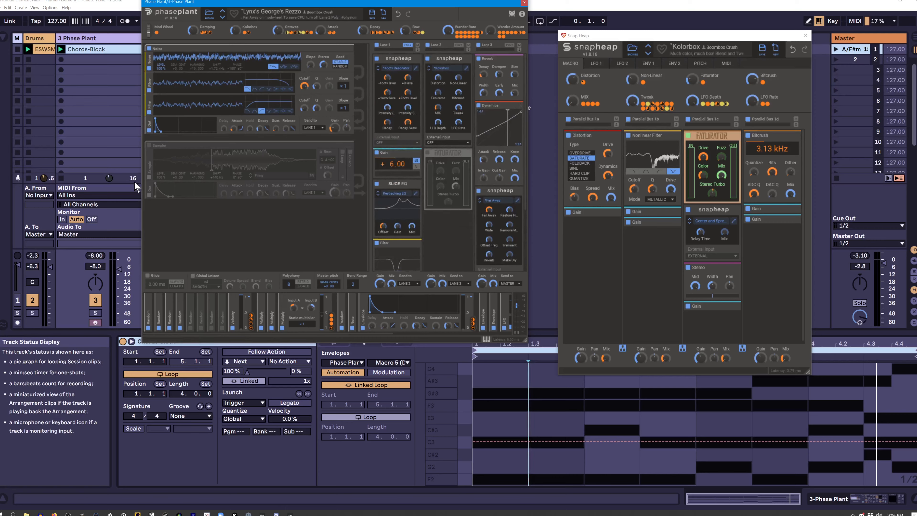
Step: Toggle the bypassed Faturator in Lane 2 on and return it to bypass
click(427, 153)
click(428, 154)
click(428, 153)
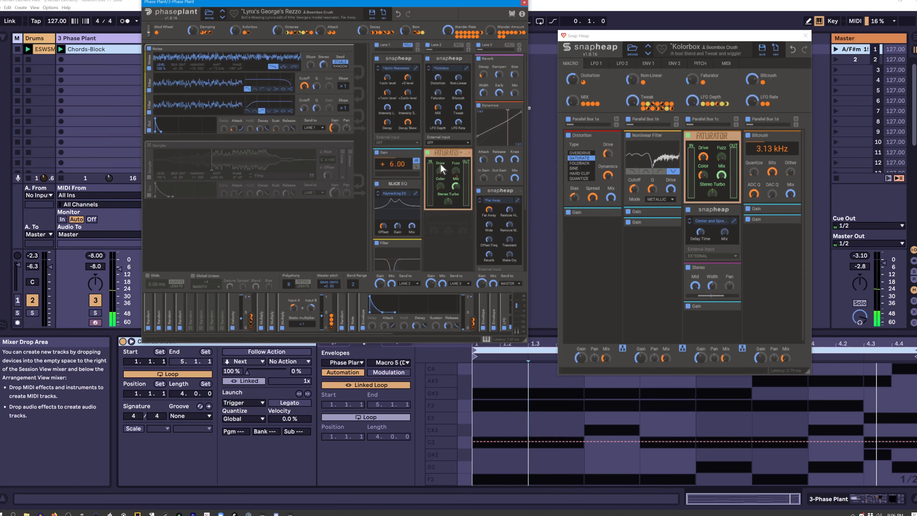
click(428, 153)
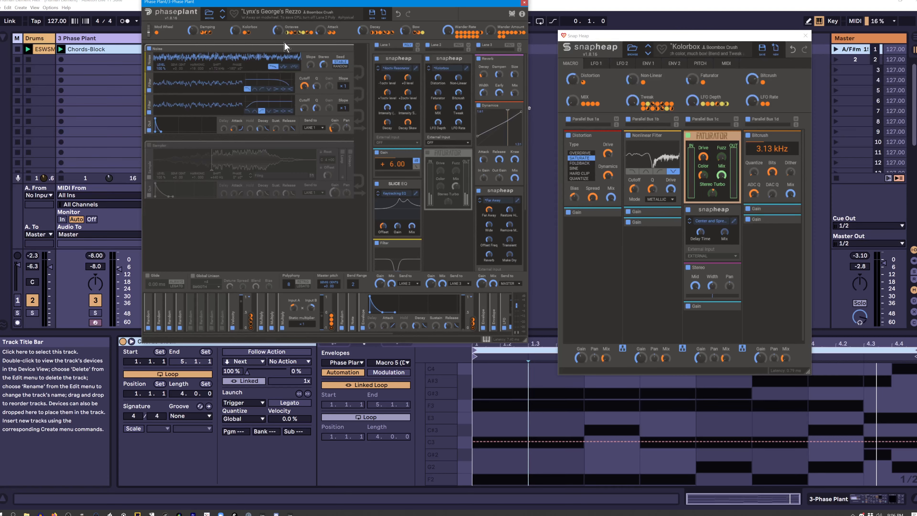
Step: Try the synth's Damping macro and turn it down to its minimum
click(198, 40)
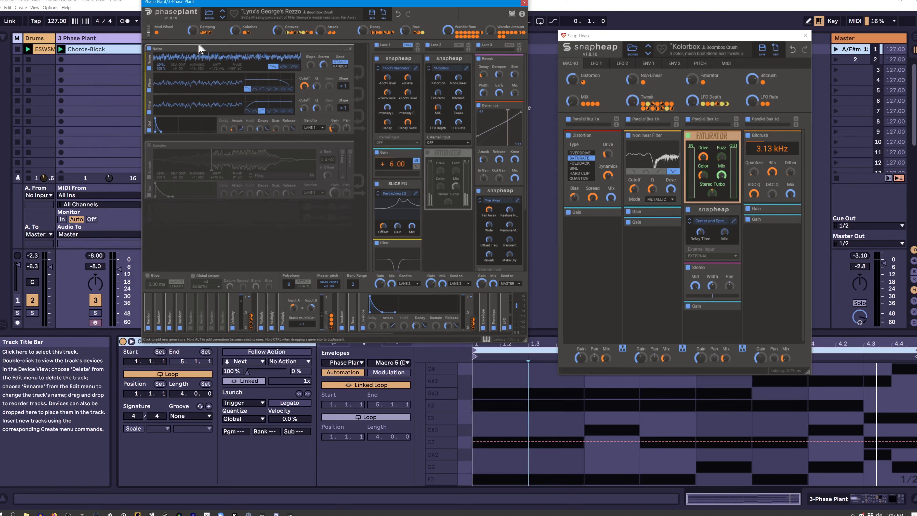
drag(193, 32, 192, 32)
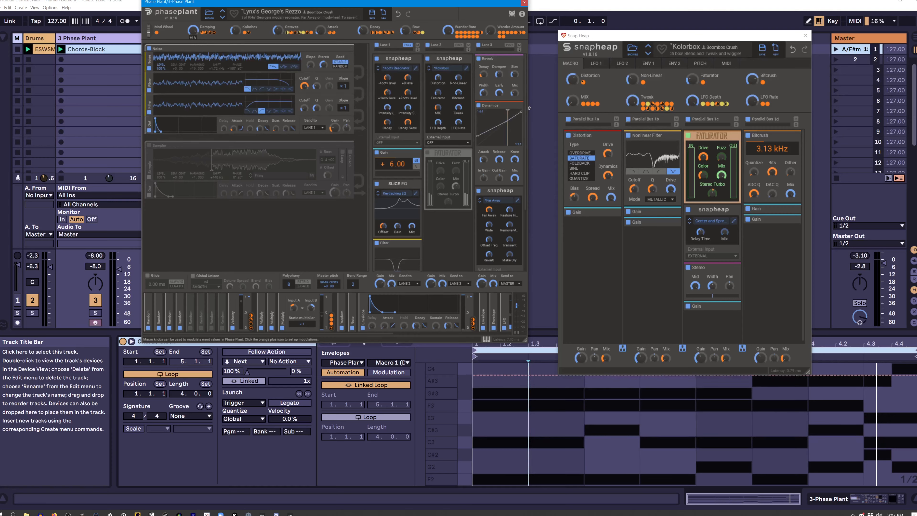
mouse_move(192, 32)
mouse_down()
mouse_move(192, 49)
mouse_move(192, 32)
mouse_up()
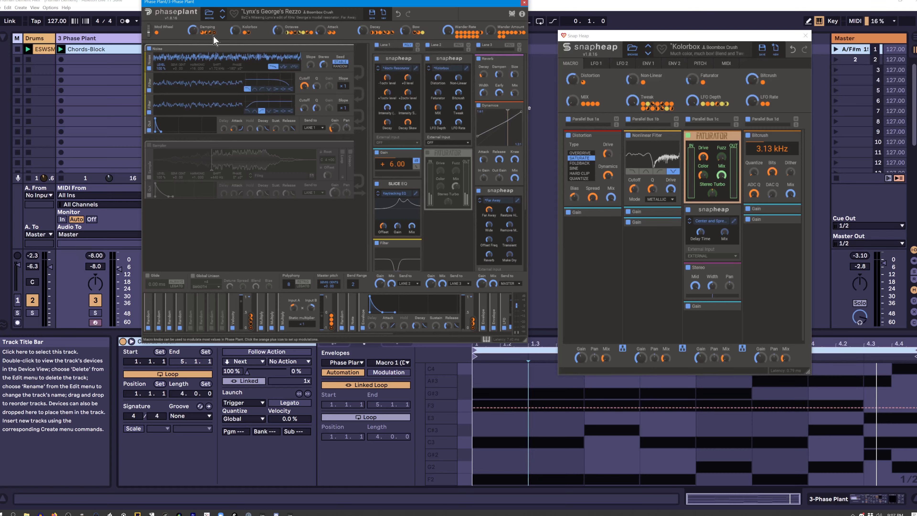
drag(193, 31, 192, 76)
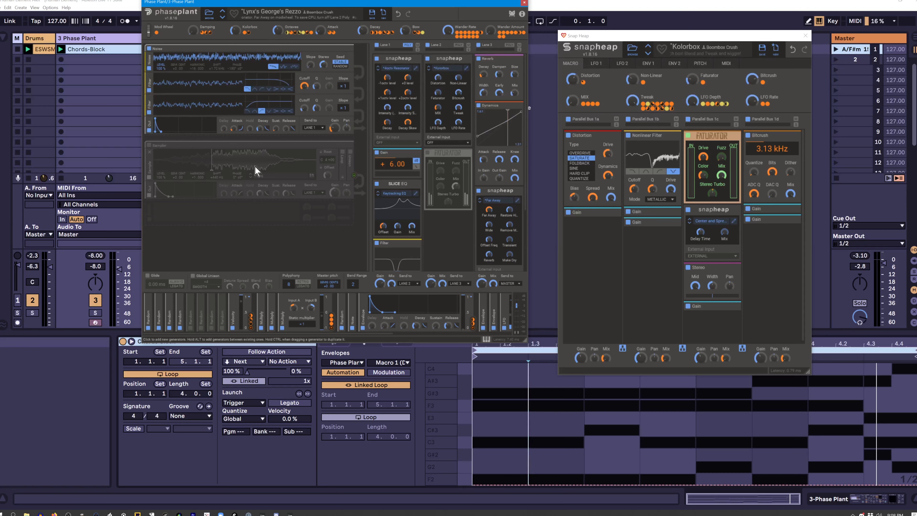
Step: Try the Attack macro and Macro 6 of the synth and enable the Faturator in Lane 2
click(323, 35)
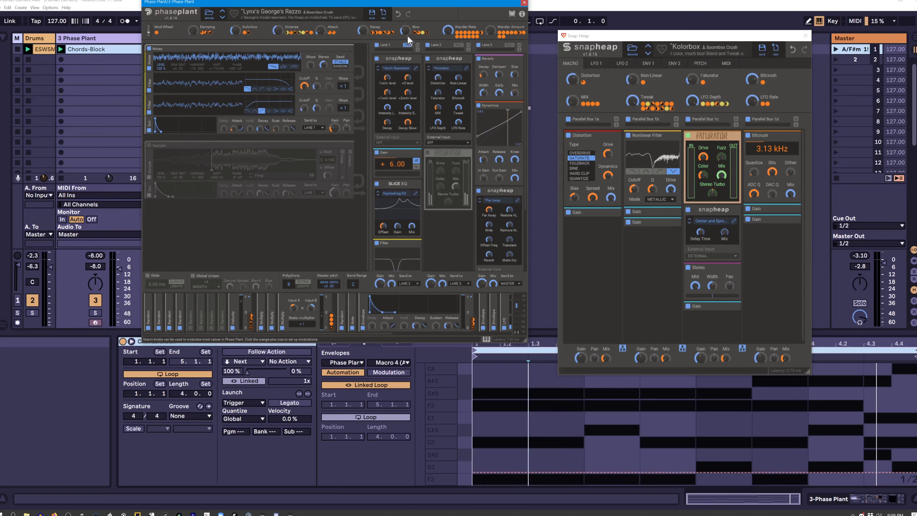
mouse_move(406, 33)
mouse_down()
mouse_move(406, 18)
mouse_move(406, 33)
mouse_up()
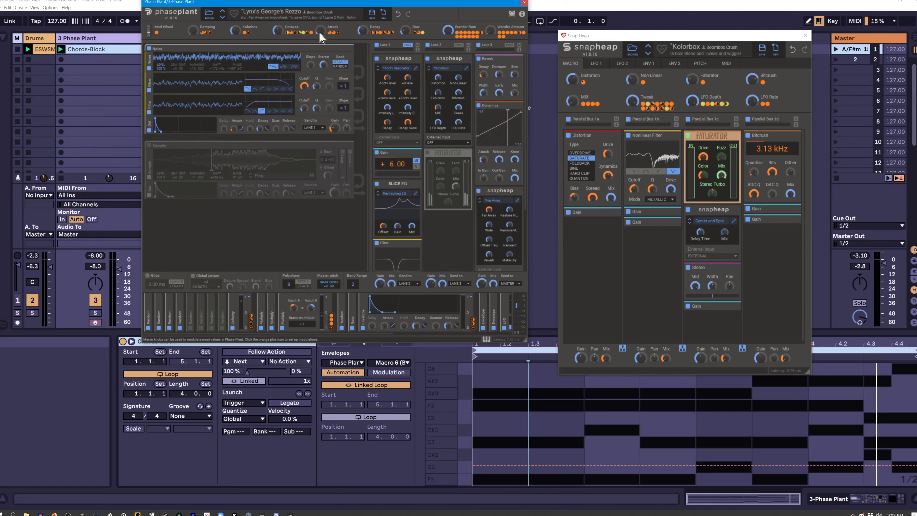
click(428, 153)
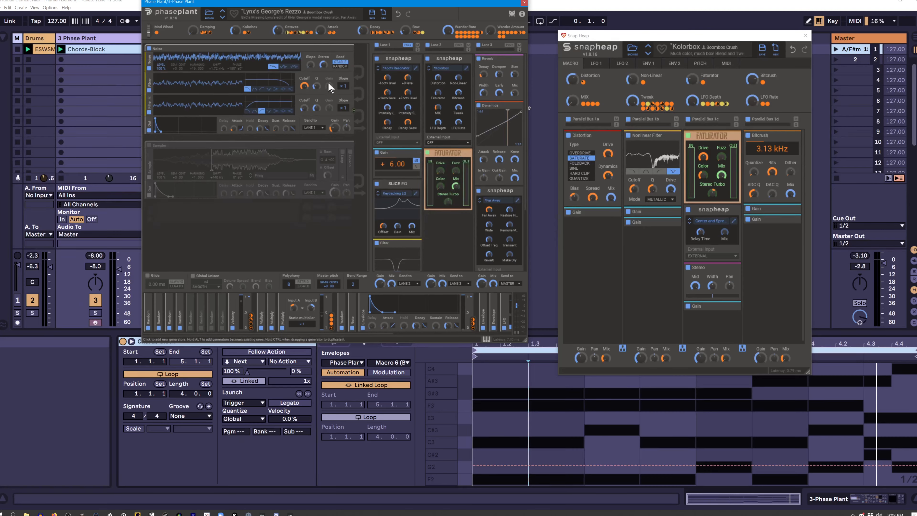
Step: Try the Attack macro at high and low settings and assign it to the Attack of the Envelope in the modulator row
drag(321, 31, 320, 3)
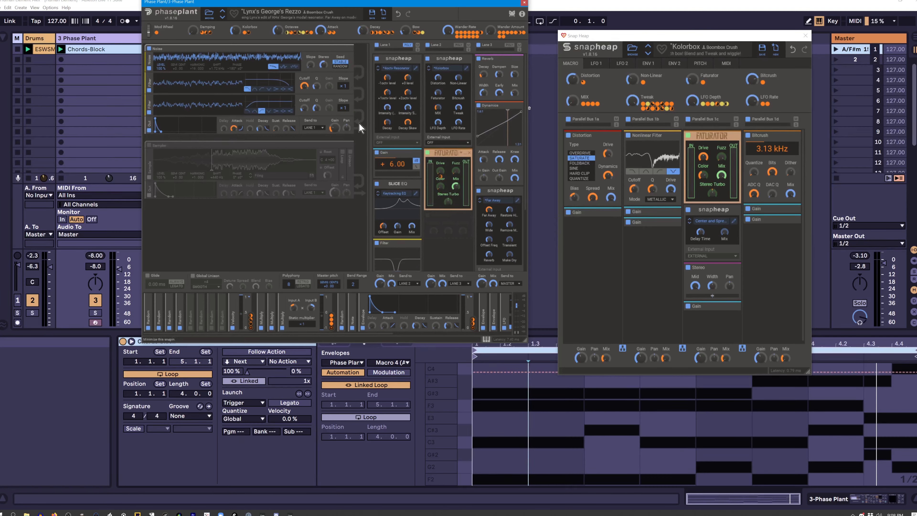
drag(321, 31, 321, 105)
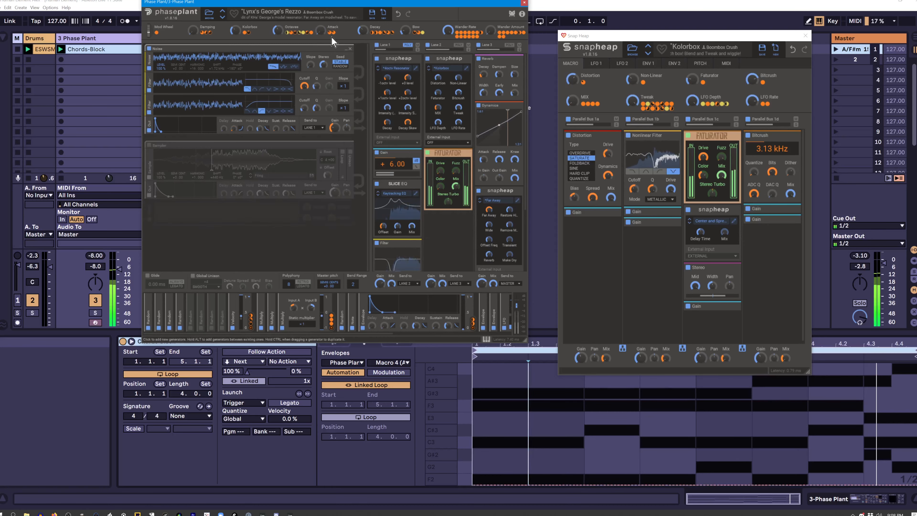
click(339, 33)
drag(384, 331, 384, 292)
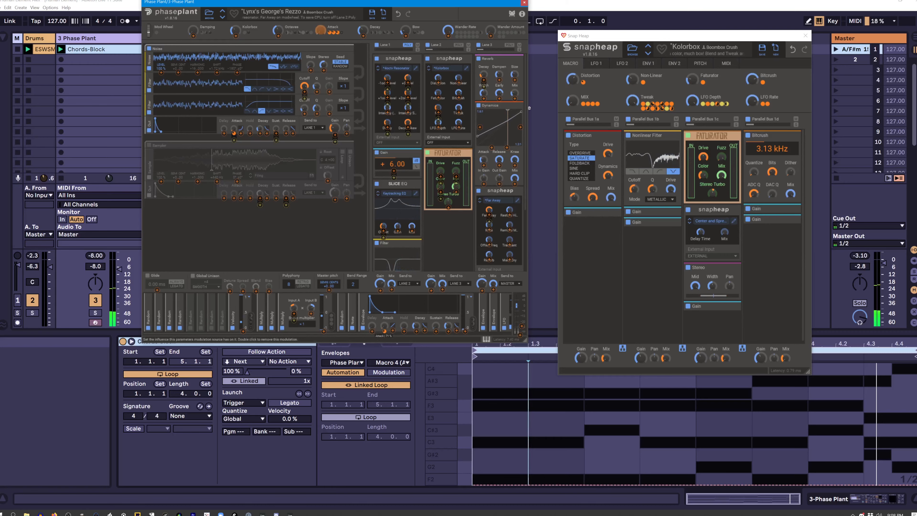
click(336, 35)
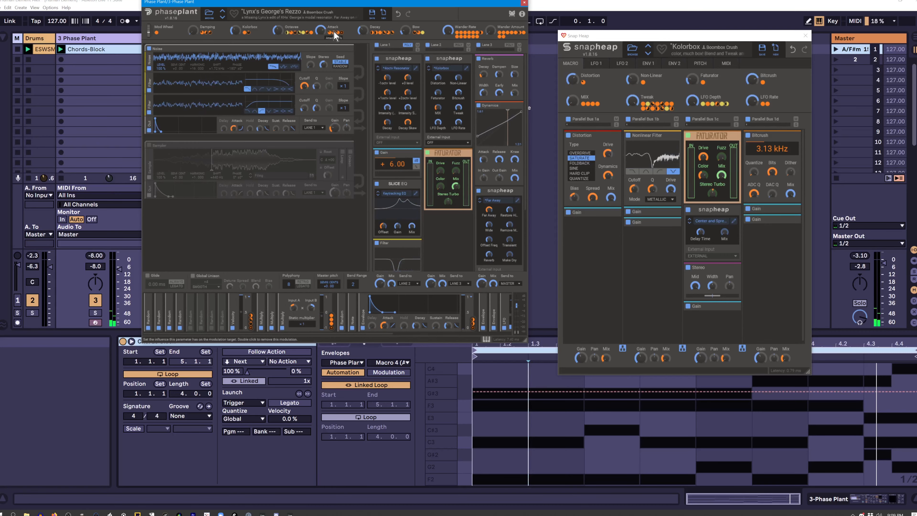
Step: Adjust the Attack macro's modulation of the Envelope modulator's Attack, trying 100 before settling on 8
double_click(335, 35)
text(100)
key(Return)
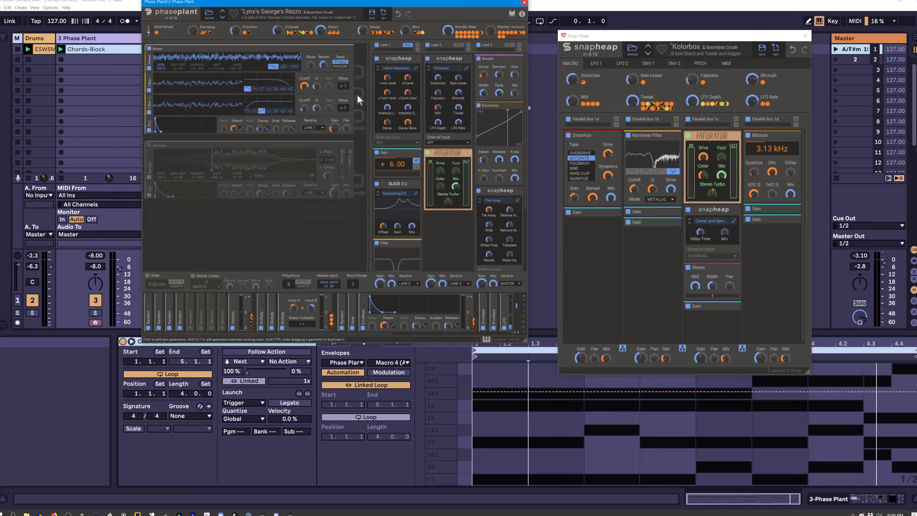
right_click(385, 325)
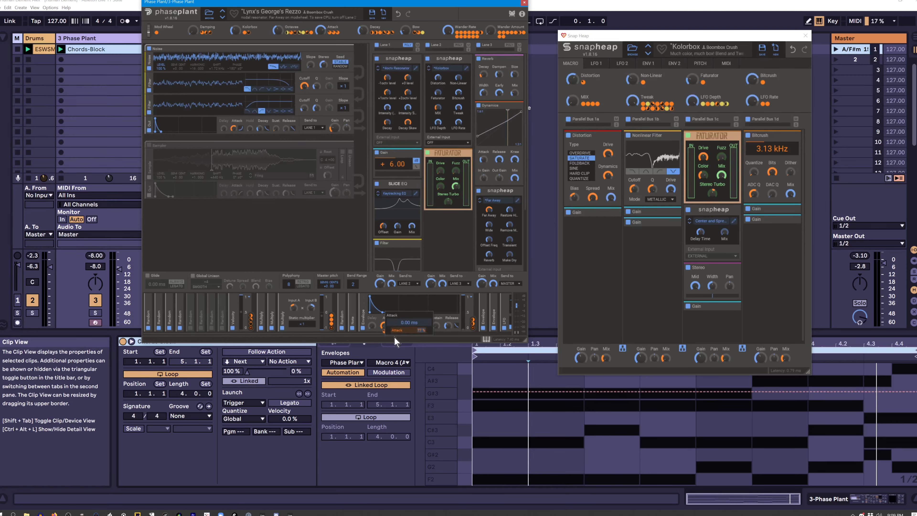
text(8)
key(Return)
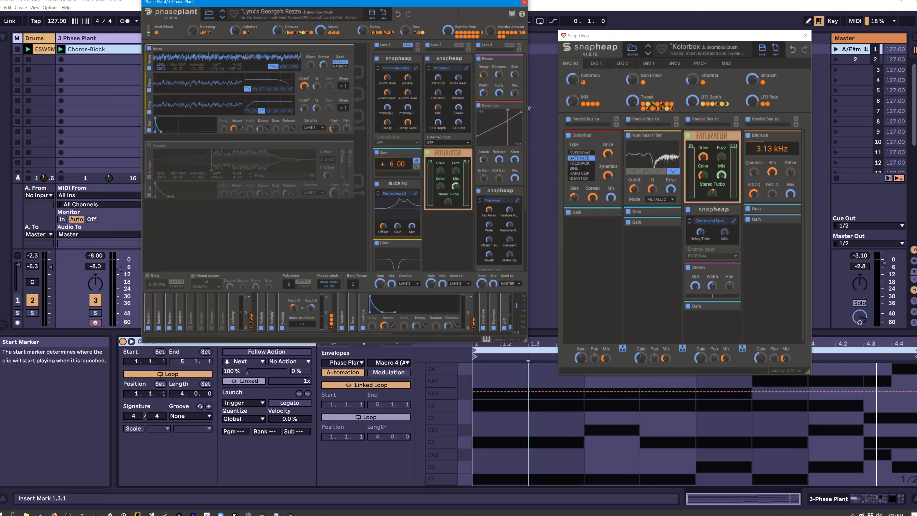